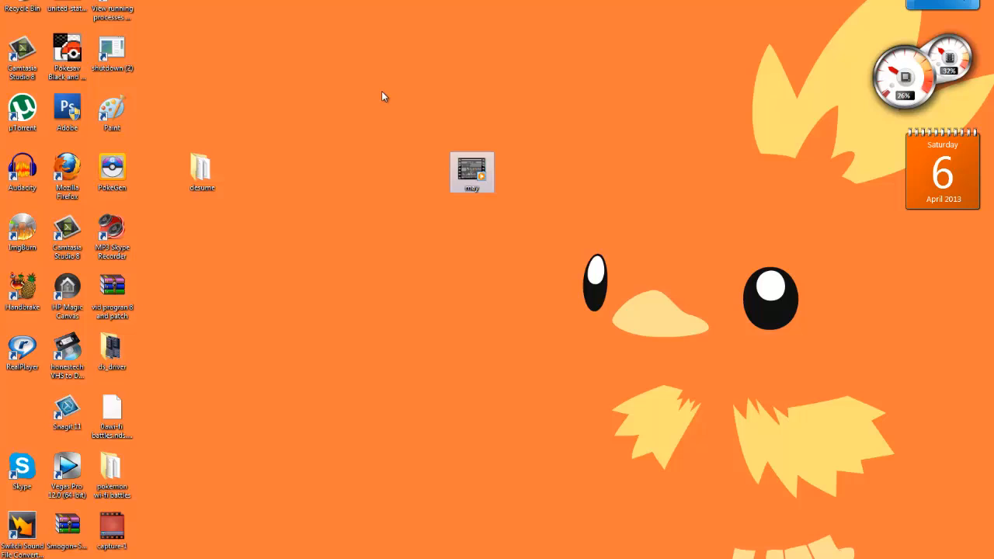
{"action": "left_click_drag", "start_coordinate": [383, 92], "coordinate": [544, 262]}
{"action": "mouse_move", "coordinate": [466, 166]}
{"action": "left_mouse_down"}
{"action": "mouse_move", "coordinate": [469, 131]}
{"action": "mouse_move", "coordinate": [509, 280]}
{"action": "mouse_move", "coordinate": [464, 169]}
{"action": "left_mouse_up"}
{"action": "left_click_drag", "start_coordinate": [431, 138], "coordinate": [521, 222]}
{"action": "left_click_drag", "start_coordinate": [396, 105], "coordinate": [529, 222]}
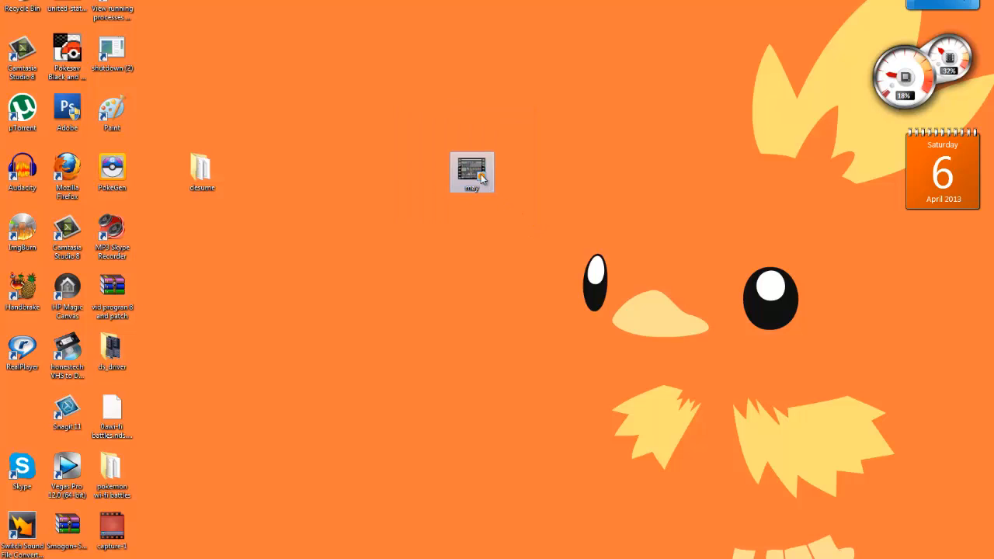
Play the may video from the desktop, skip ahead through several points of the battle, and close the player
{"action": "double_click", "coordinate": [475, 172]}
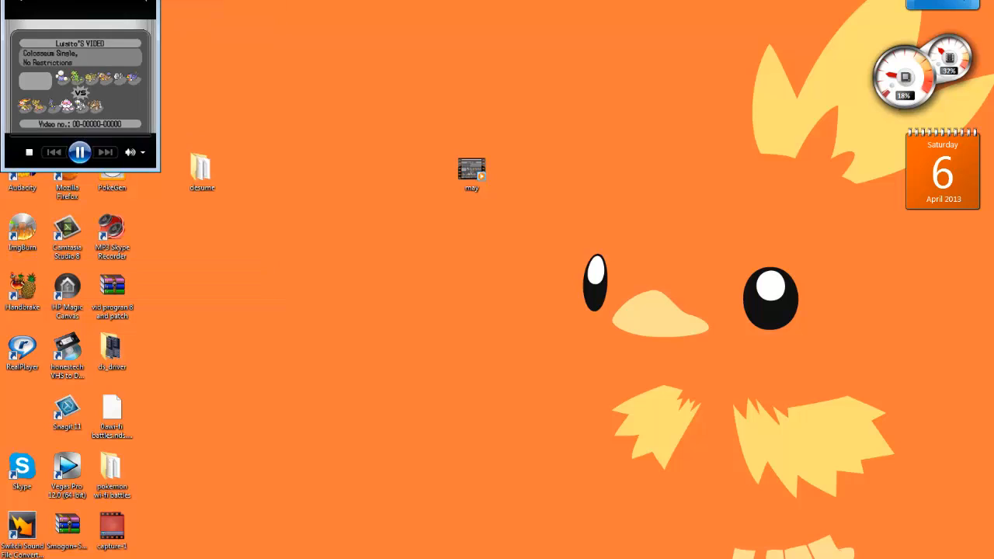
{"action": "left_click_drag", "start_coordinate": [507, 281], "coordinate": [794, 463]}
{"action": "left_click", "coordinate": [554, 427]}
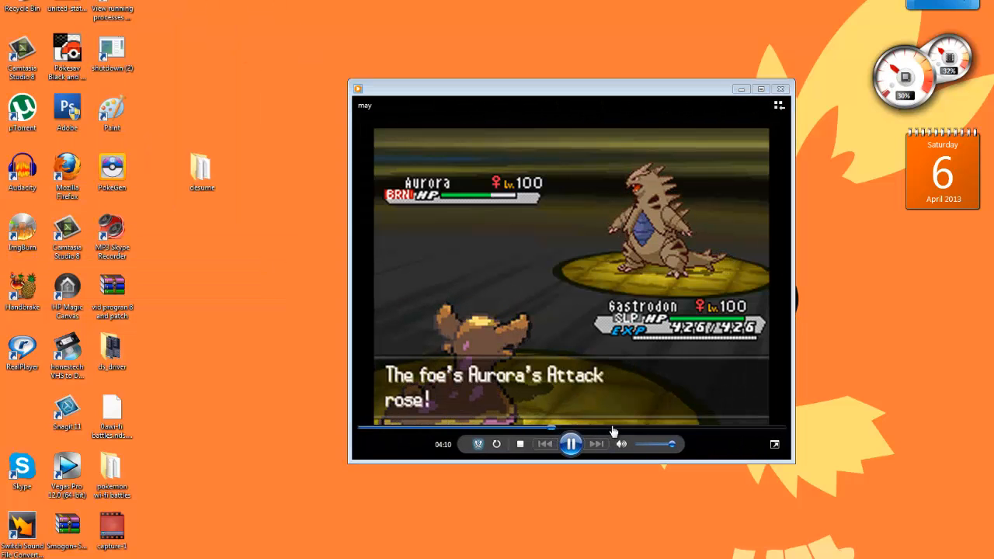
{"action": "left_click", "coordinate": [661, 430]}
{"action": "left_click", "coordinate": [677, 429]}
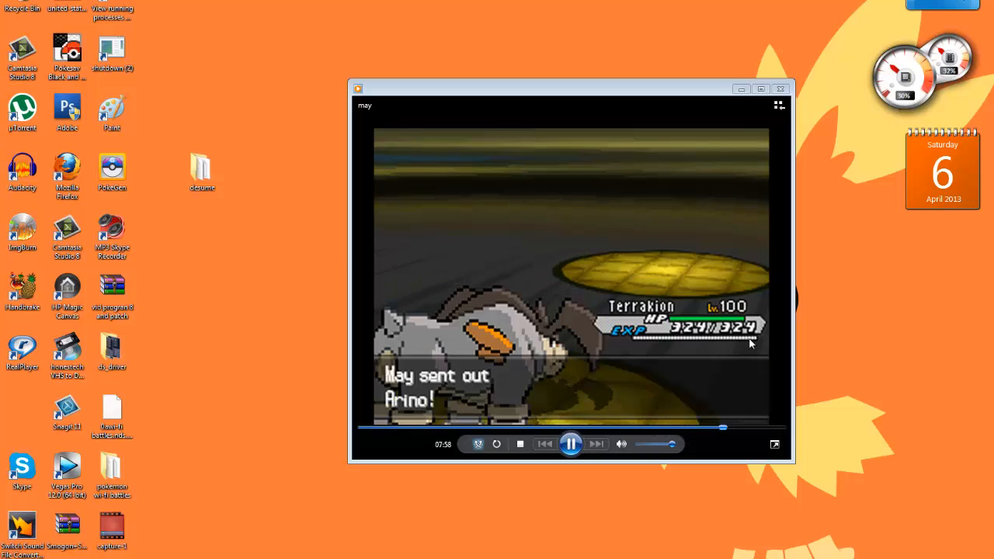
{"action": "left_click", "coordinate": [781, 88]}
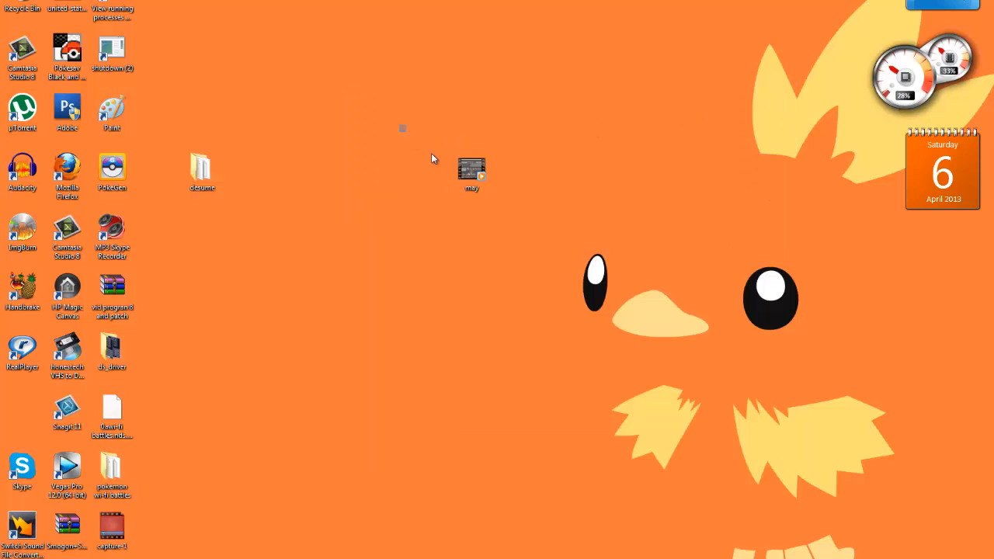
{"action": "left_click_drag", "start_coordinate": [432, 159], "coordinate": [535, 233]}
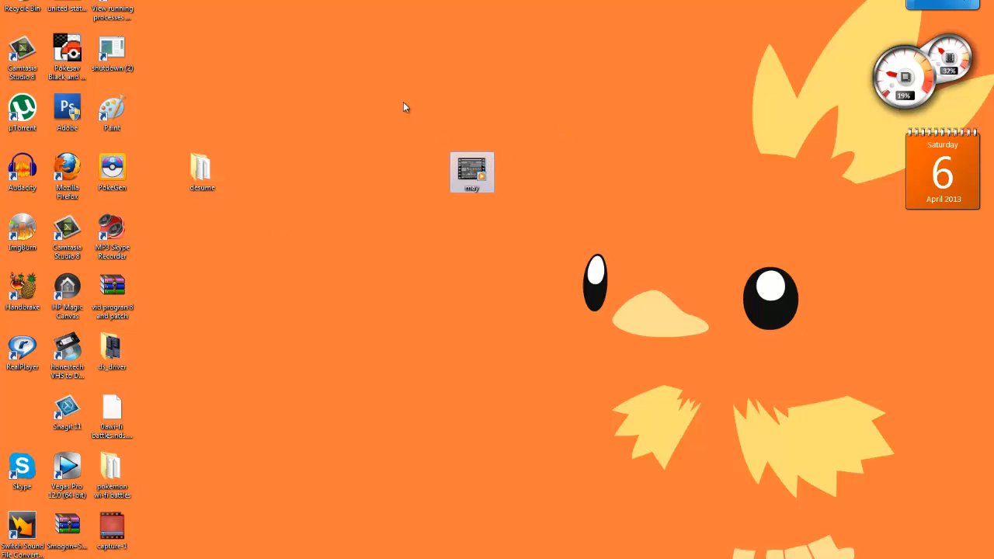
{"action": "left_click_drag", "start_coordinate": [403, 103], "coordinate": [533, 230]}
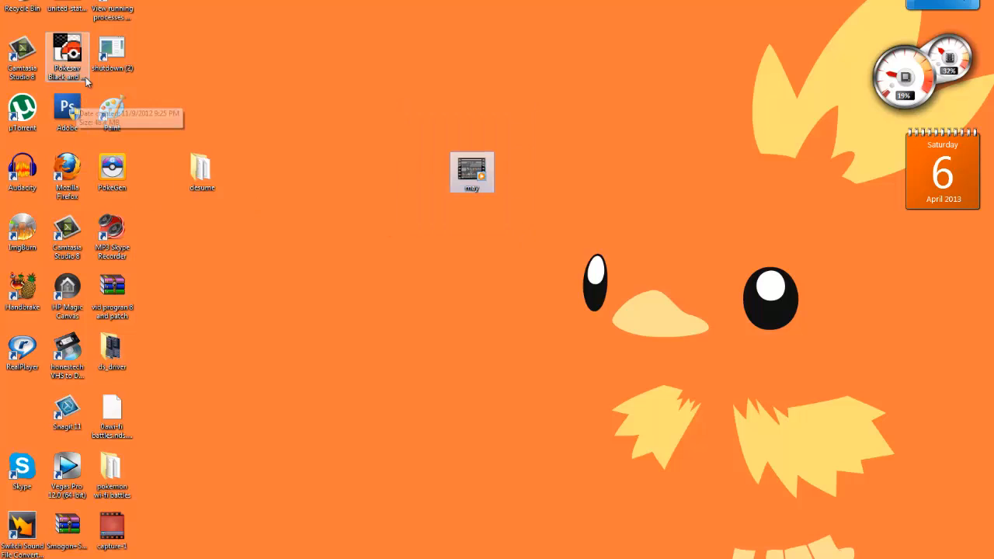
Open the ds_driver folder and play the 00052 capture in a moved and resized player window
{"action": "double_click", "coordinate": [109, 353]}
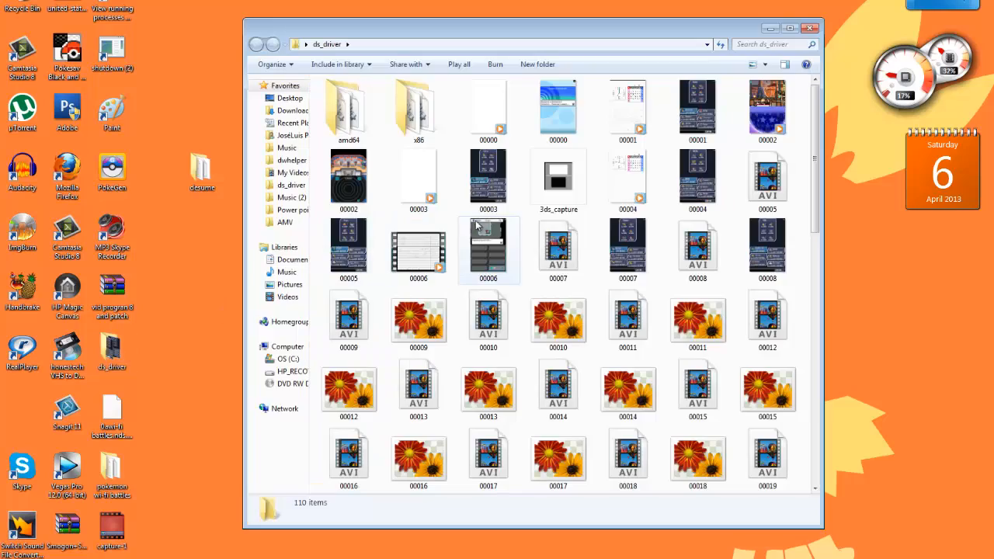
{"action": "double_click", "coordinate": [233, 217]}
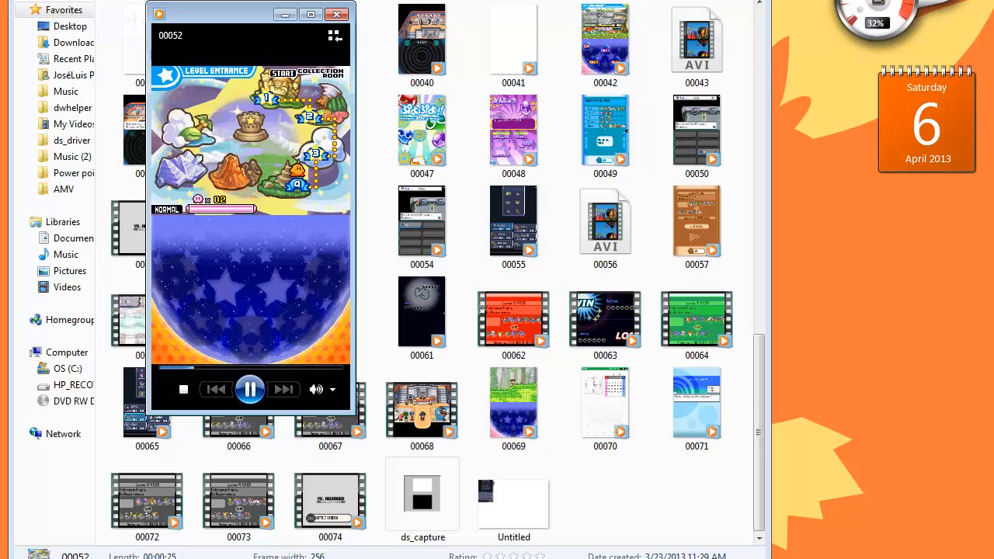
{"action": "left_click", "coordinate": [257, 557]}
{"action": "left_click_drag", "start_coordinate": [432, 404], "coordinate": [677, 519]}
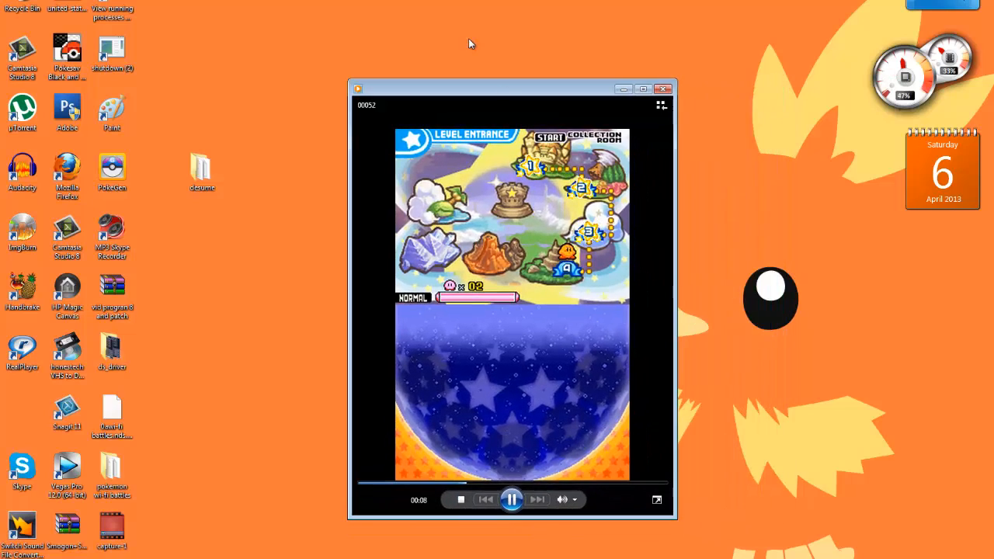
{"action": "left_click_drag", "start_coordinate": [472, 93], "coordinate": [389, 1]}
{"action": "left_click_drag", "start_coordinate": [587, 414], "coordinate": [707, 530]}
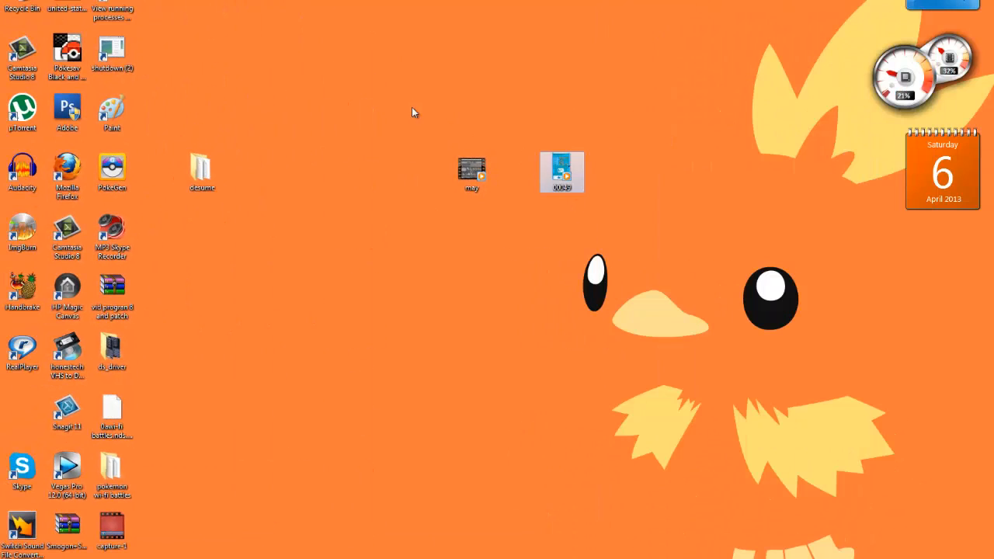
Switch to Camtasia Studio and import the 00049 and may videos from the Desktop folder
{"action": "left_click_drag", "start_coordinate": [412, 109], "coordinate": [723, 265]}
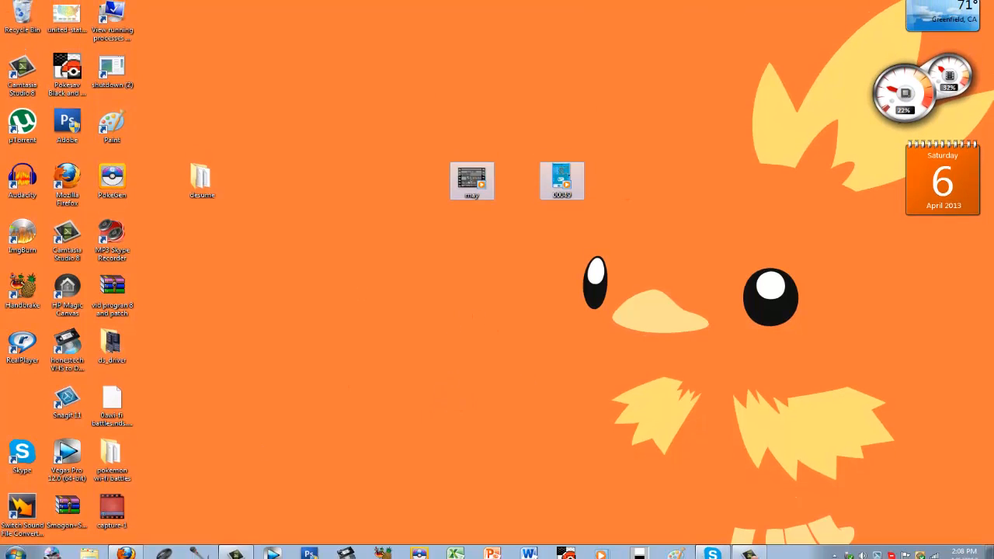
{"action": "left_click", "coordinate": [235, 550]}
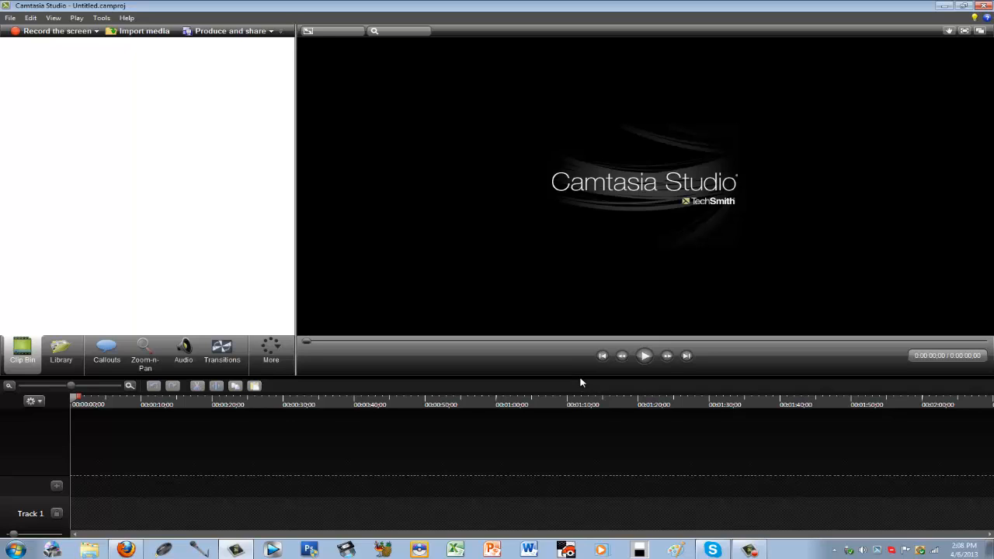
{"action": "left_click_drag", "start_coordinate": [579, 376], "coordinate": [575, 351]}
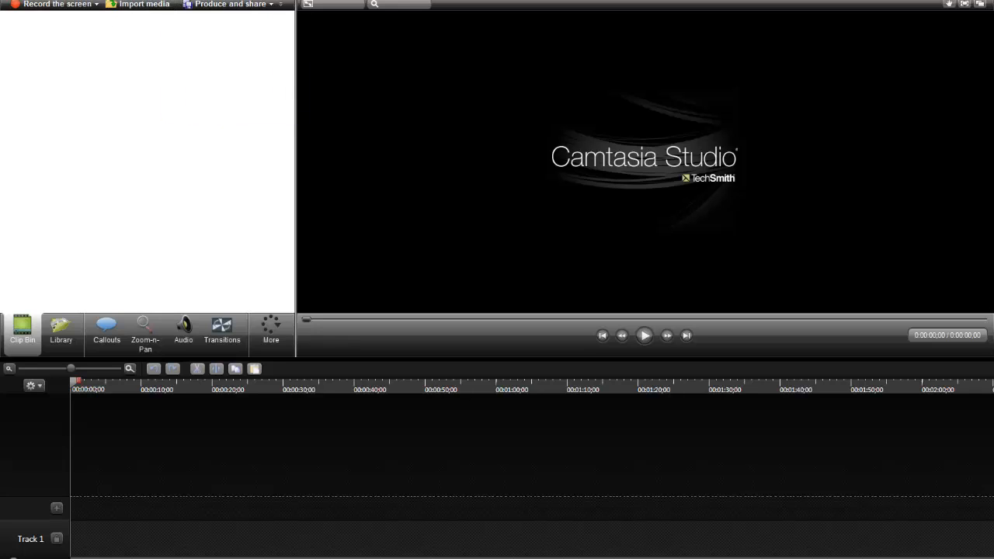
{"action": "left_click", "coordinate": [134, 6]}
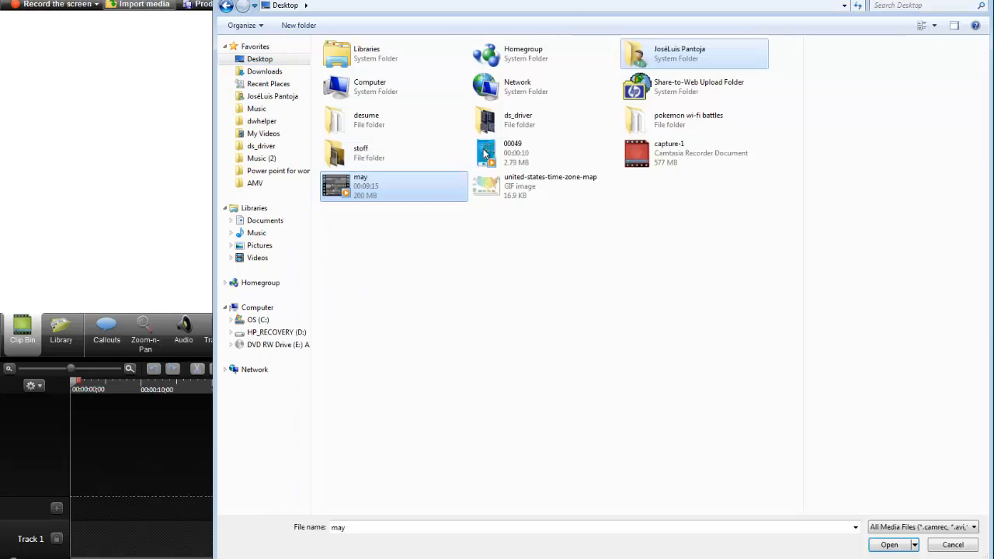
{"action": "left_click", "coordinate": [514, 154], "text": "ctrl"}
{"action": "left_click", "coordinate": [889, 545]}
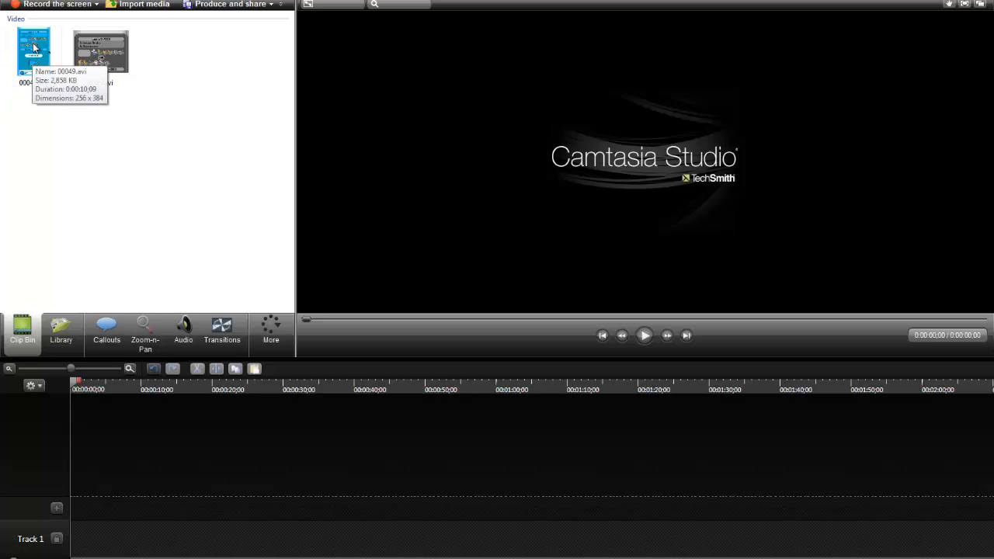
Add 00049.avi at the start of Track 1 and set the editing dimensions to 1280 x 720
{"action": "left_click_drag", "start_coordinate": [34, 61], "coordinate": [81, 322]}
{"action": "left_click_drag", "start_coordinate": [111, 545], "coordinate": [112, 543]}
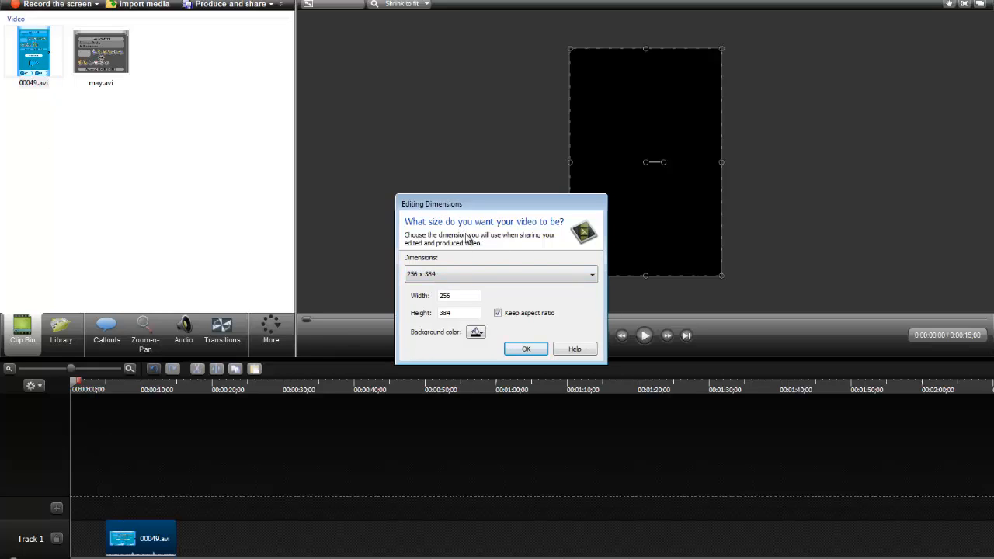
{"action": "left_click", "coordinate": [433, 273]}
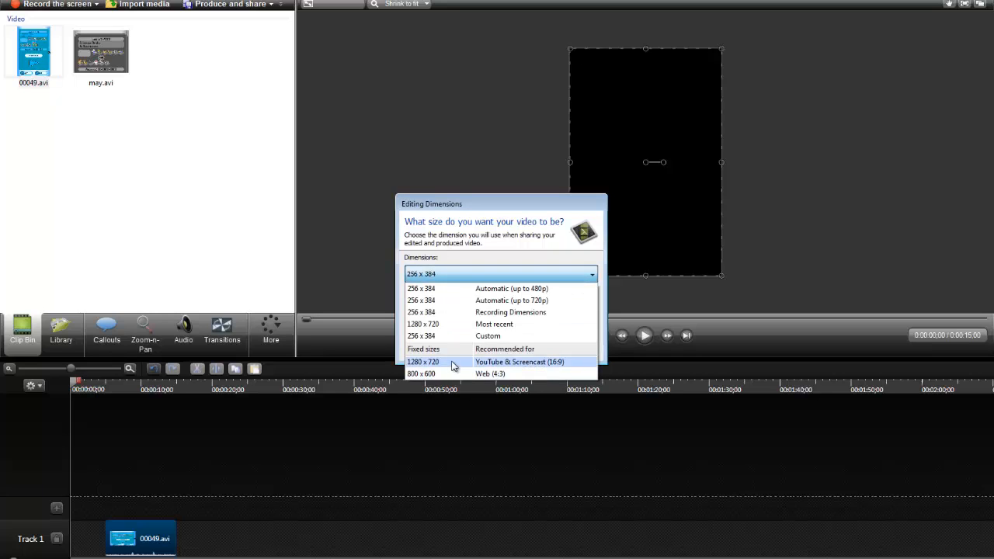
{"action": "left_click", "coordinate": [453, 366]}
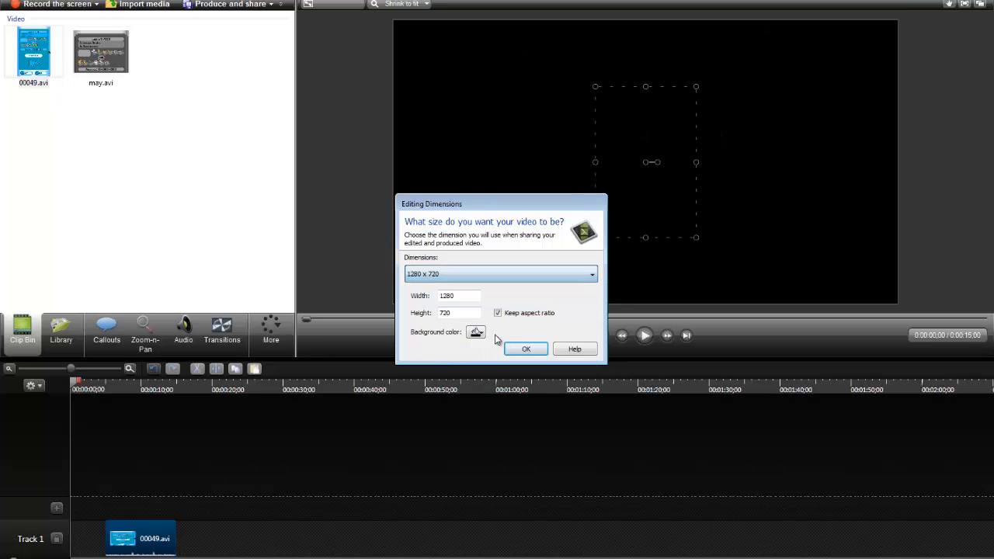
{"action": "left_click", "coordinate": [525, 350]}
{"action": "left_click_drag", "start_coordinate": [127, 538], "coordinate": [75, 541]}
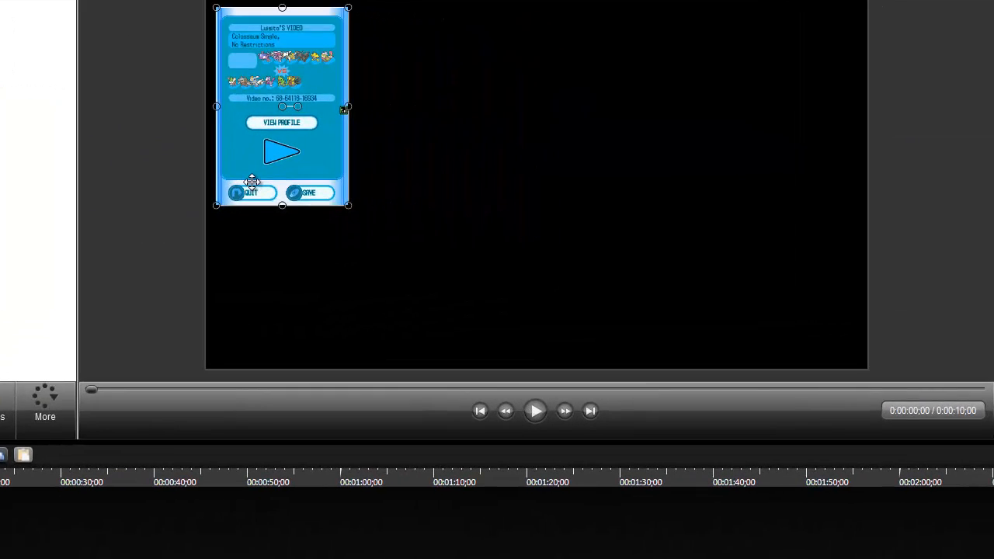
Align the 00049 clip with the canvas's upper-left corner and stretch it until its upper game screen fills the frame
{"action": "left_click_drag", "start_coordinate": [252, 181], "coordinate": [242, 172]}
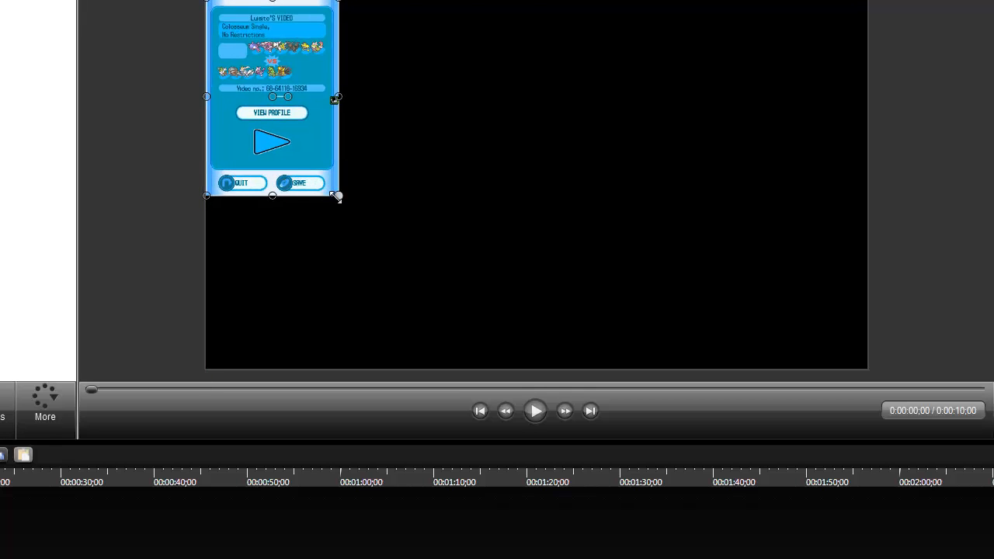
{"action": "left_click_drag", "start_coordinate": [317, 186], "coordinate": [504, 279]}
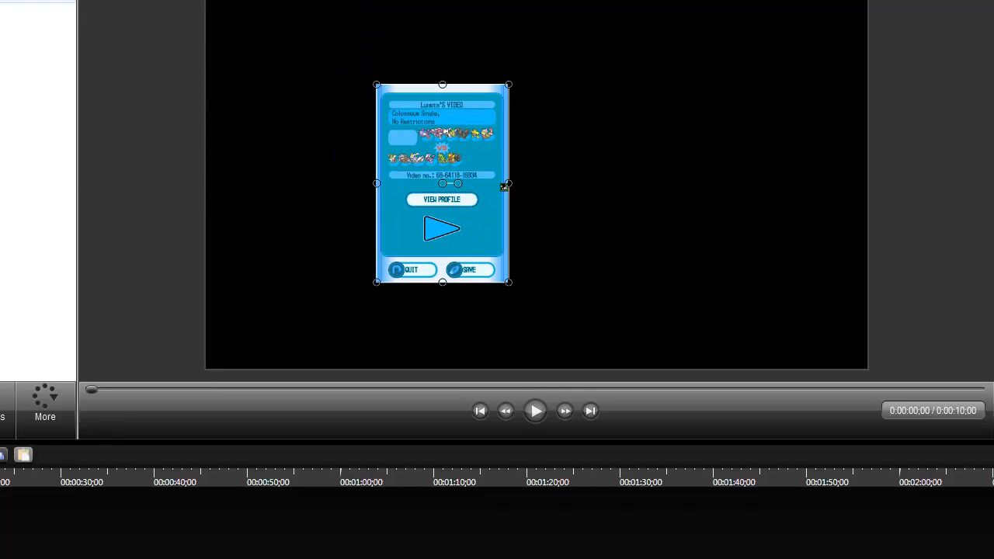
{"action": "left_click_drag", "start_coordinate": [381, 240], "coordinate": [292, 159]}
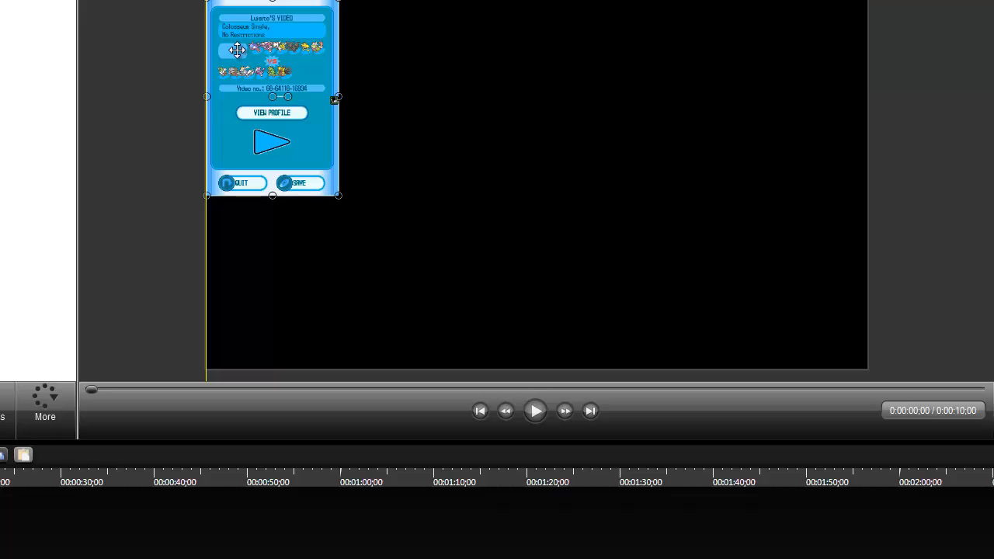
{"action": "left_click_drag", "start_coordinate": [236, 51], "coordinate": [236, 51]}
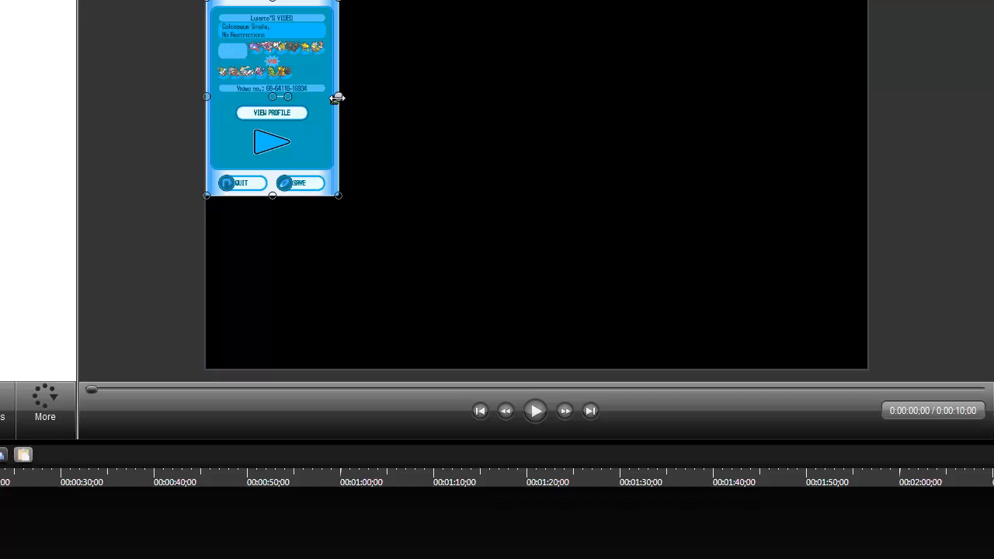
{"action": "left_click_drag", "start_coordinate": [336, 98], "coordinate": [866, 153]}
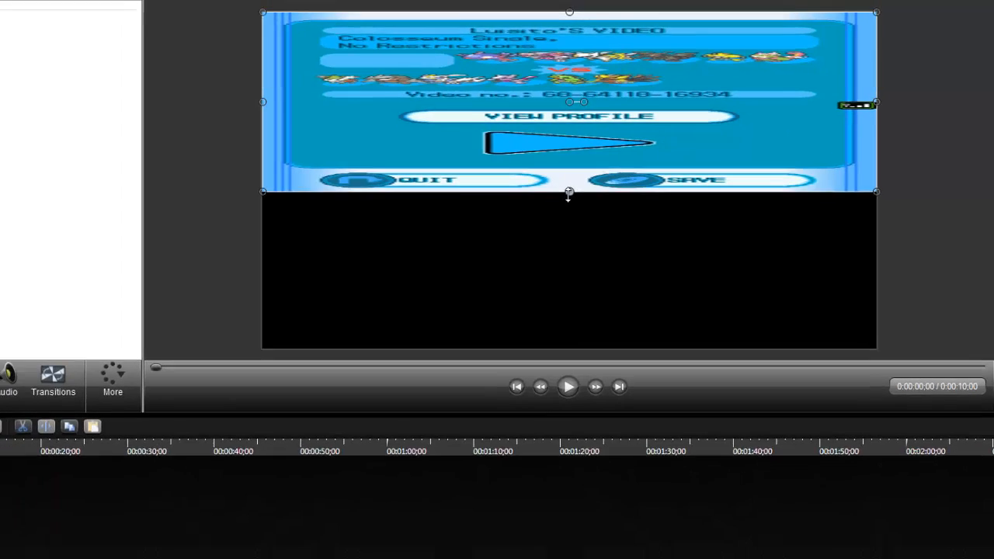
{"action": "left_click_drag", "start_coordinate": [535, 196], "coordinate": [532, 438]}
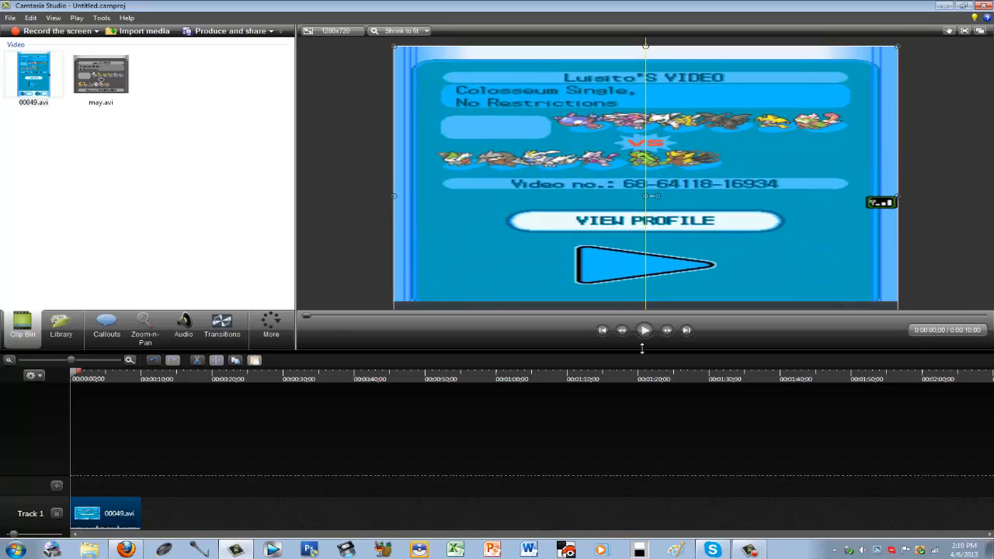
{"action": "left_click_drag", "start_coordinate": [641, 349], "coordinate": [636, 556]}
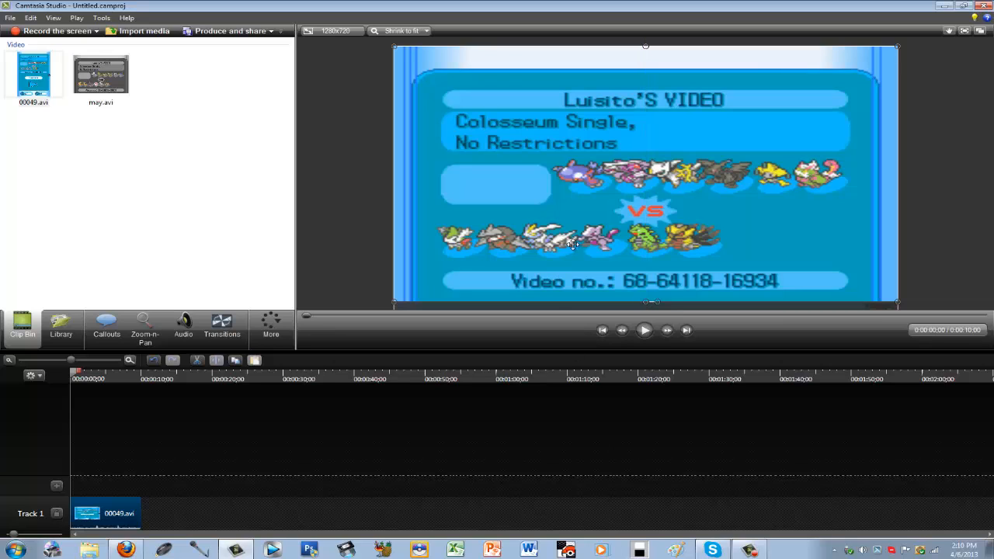
Delete the 00049 clip from Track 1 and place may.avi at the start of the track
{"action": "right_click", "coordinate": [573, 244]}
{"action": "left_click", "coordinate": [485, 262]}
{"action": "right_click", "coordinate": [124, 514]}
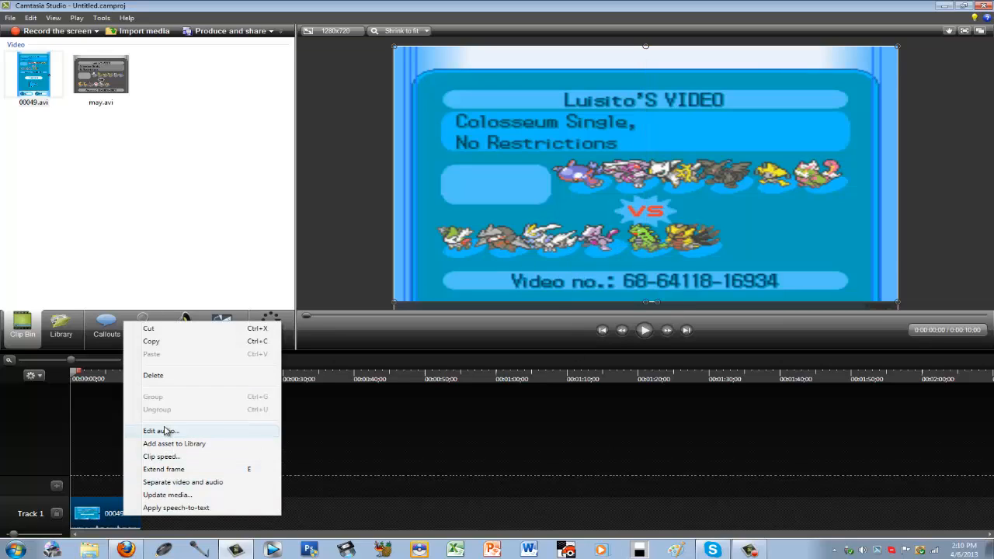
{"action": "left_click", "coordinate": [155, 375]}
{"action": "left_click", "coordinate": [97, 87]}
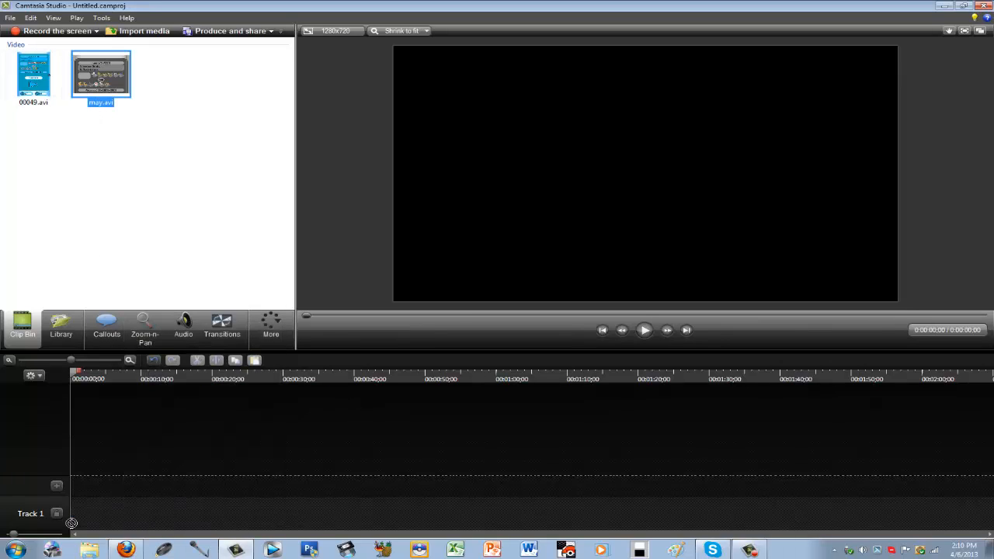
{"action": "left_click_drag", "start_coordinate": [71, 523], "coordinate": [78, 514]}
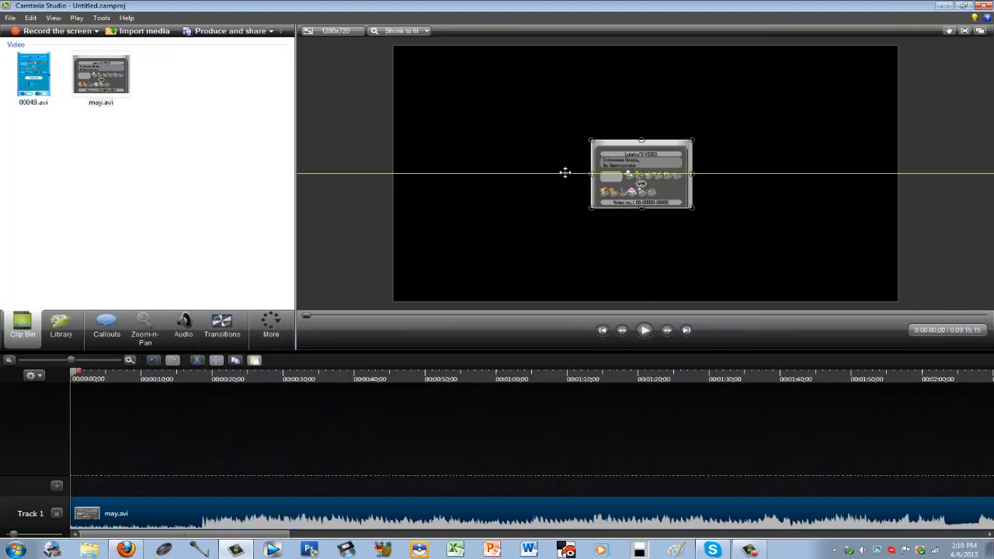
Align the may clip with the canvas's upper-left corner and stretch it to fill the whole 1280x720 frame
{"action": "left_click_drag", "start_coordinate": [566, 173], "coordinate": [371, 77]}
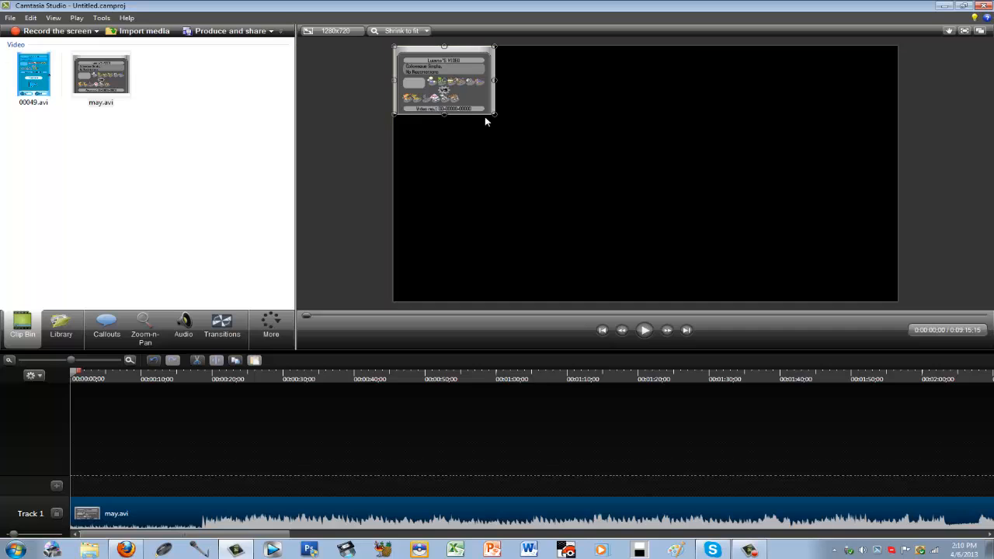
{"action": "key", "text": "ctrl+z"}
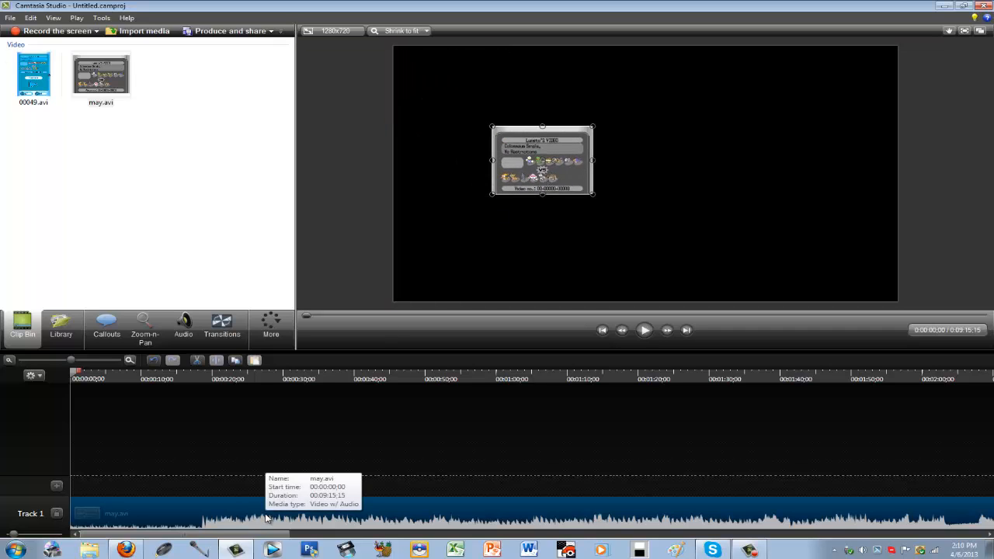
{"action": "left_click_drag", "start_coordinate": [543, 173], "coordinate": [447, 94]}
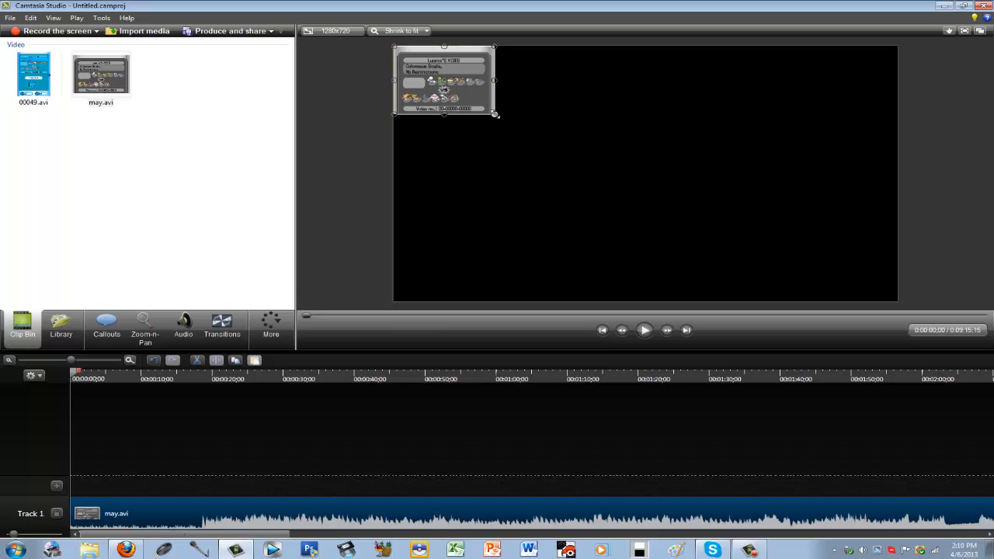
{"action": "left_click_drag", "start_coordinate": [495, 114], "coordinate": [771, 301]}
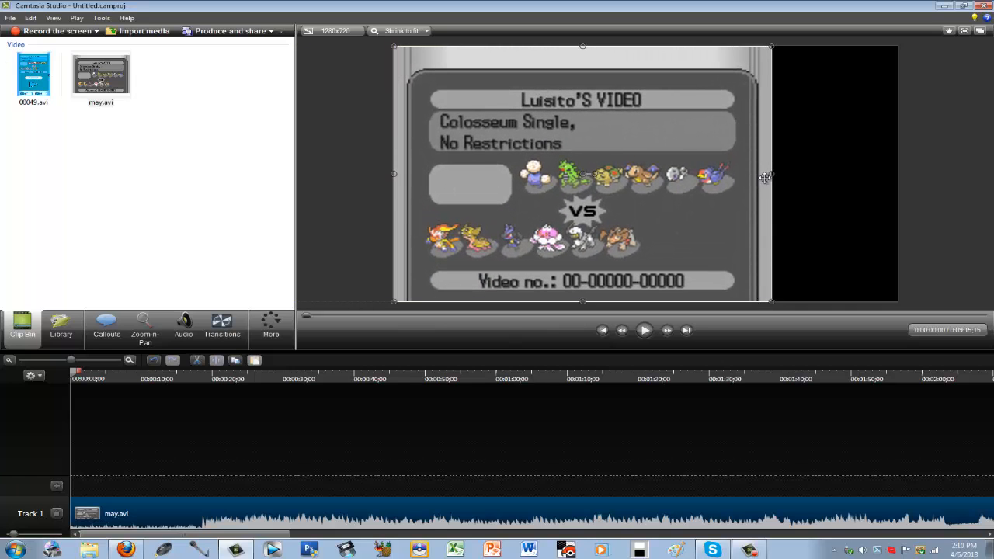
{"action": "left_click_drag", "start_coordinate": [768, 173], "coordinate": [898, 174]}
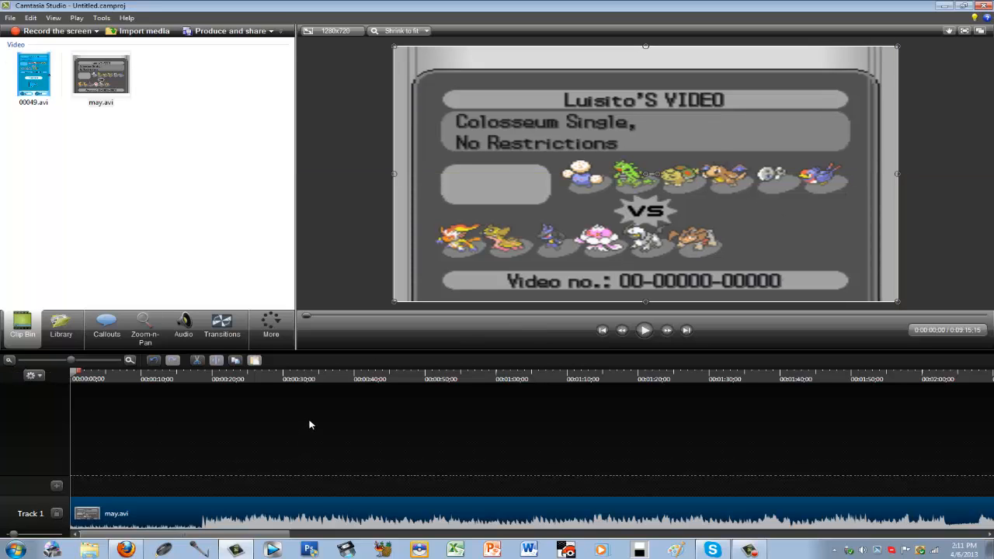
Split the may clip on Track 1 at 0:00:19;09
{"action": "left_click", "coordinate": [10, 361]}
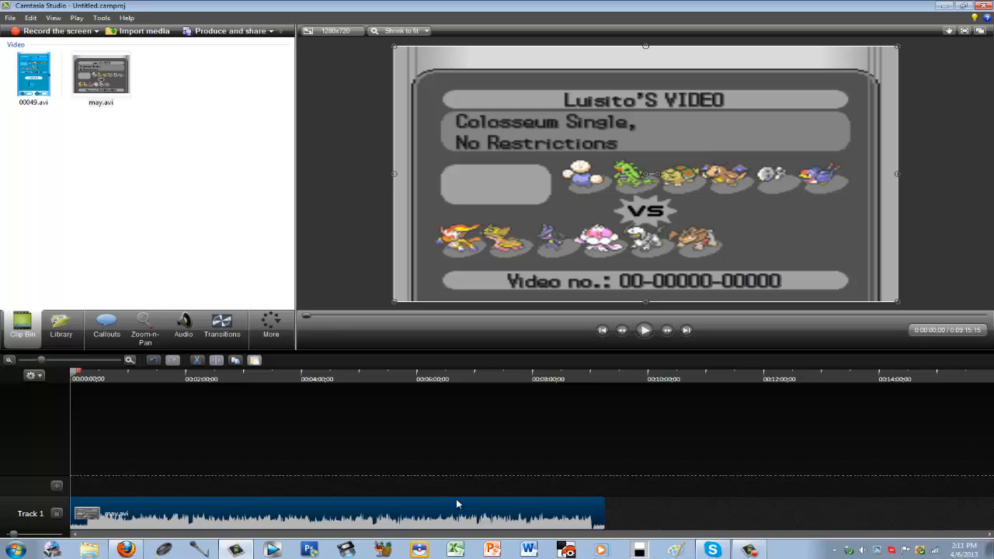
{"action": "left_click", "coordinate": [130, 360]}
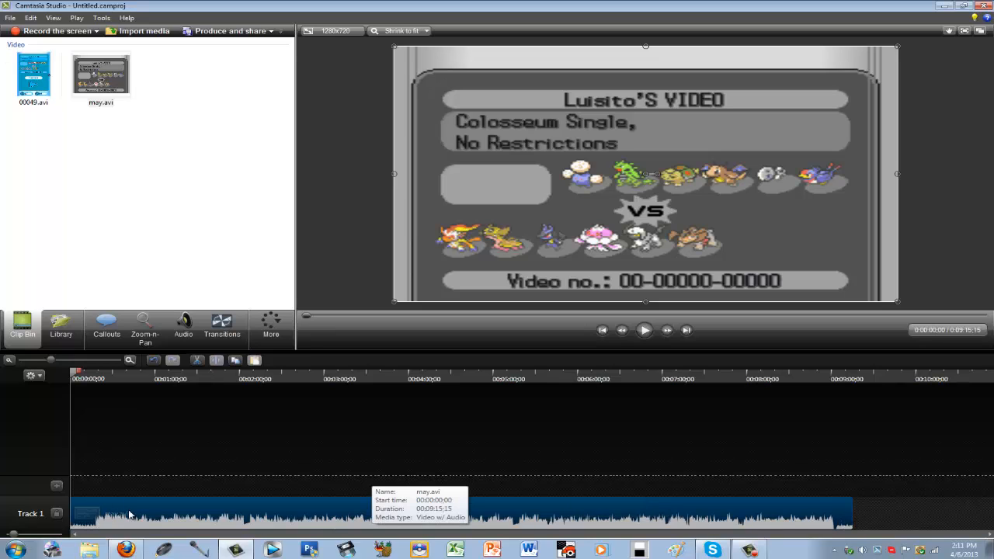
{"action": "left_click_drag", "start_coordinate": [75, 373], "coordinate": [100, 378]}
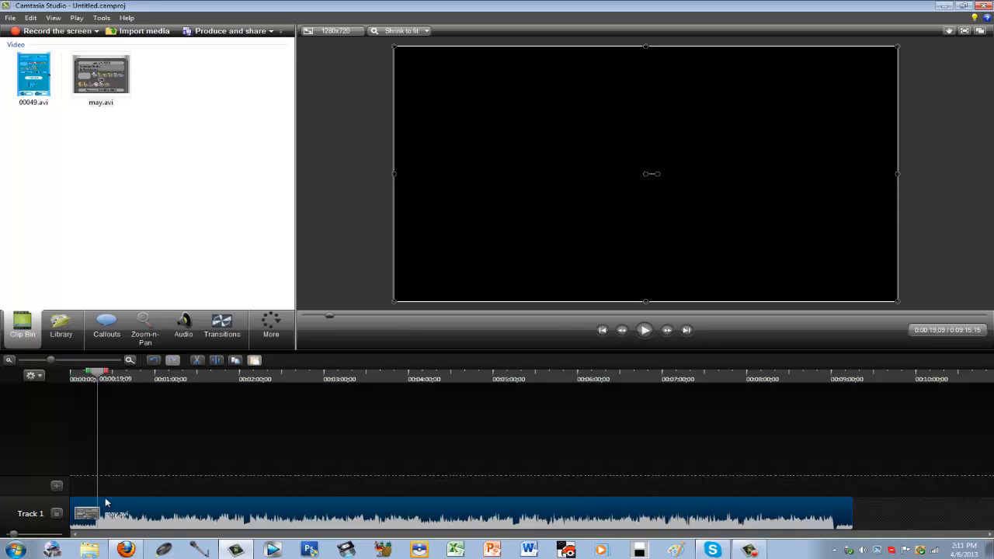
{"action": "left_click", "coordinate": [216, 359]}
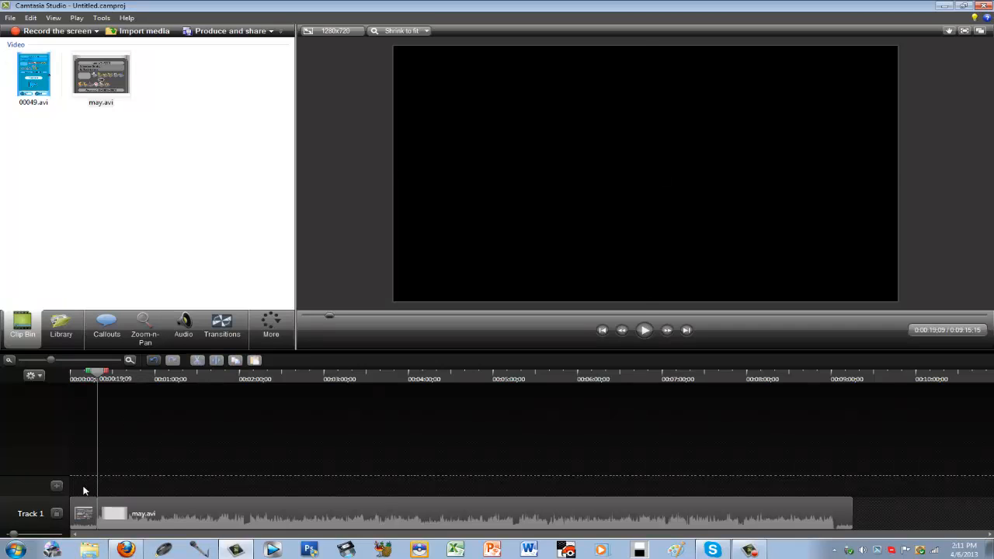
Split the longer remaining may clip again near its end, at 0:09:01;28
{"action": "left_click", "coordinate": [106, 510]}
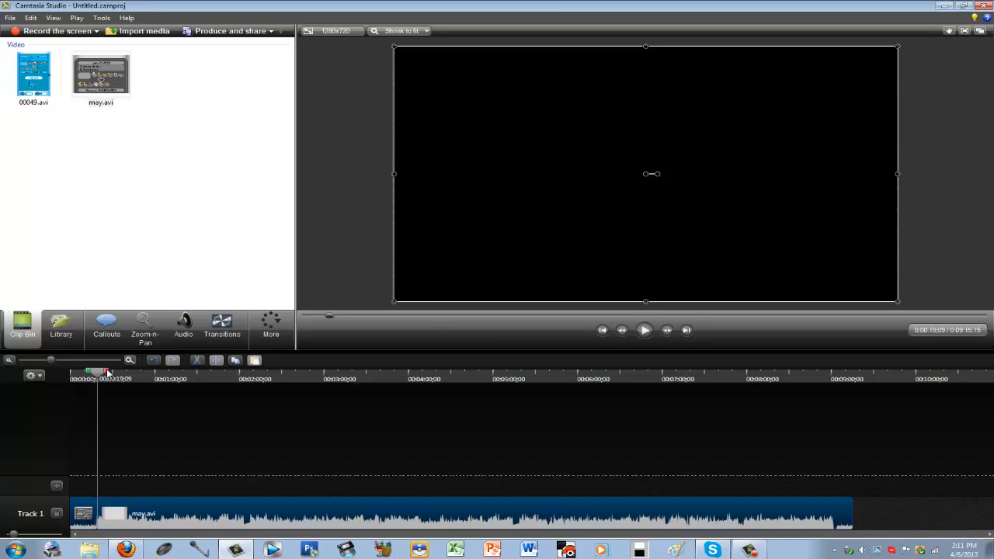
{"action": "left_click_drag", "start_coordinate": [97, 371], "coordinate": [318, 372]}
{"action": "left_click_drag", "start_coordinate": [407, 392], "coordinate": [836, 394]}
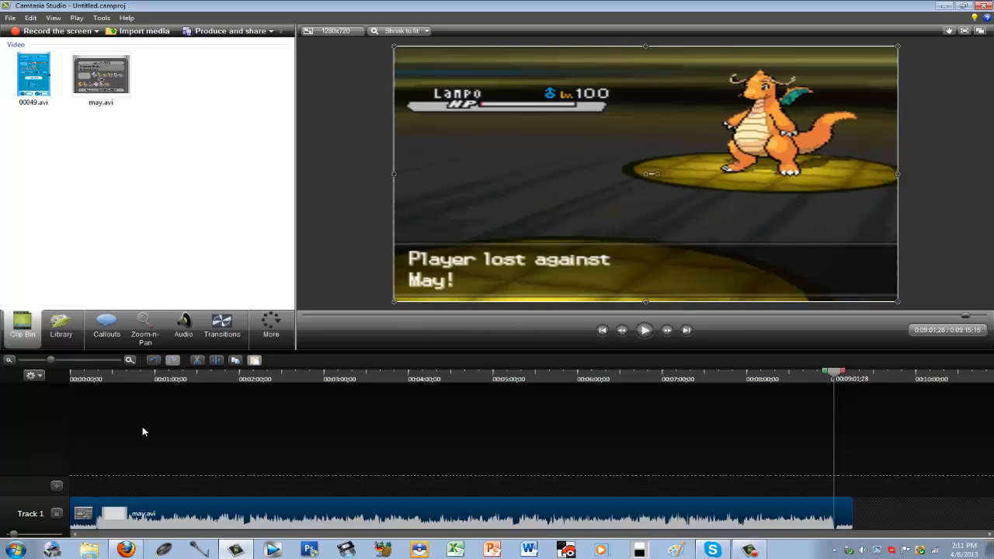
{"action": "left_click", "coordinate": [218, 362]}
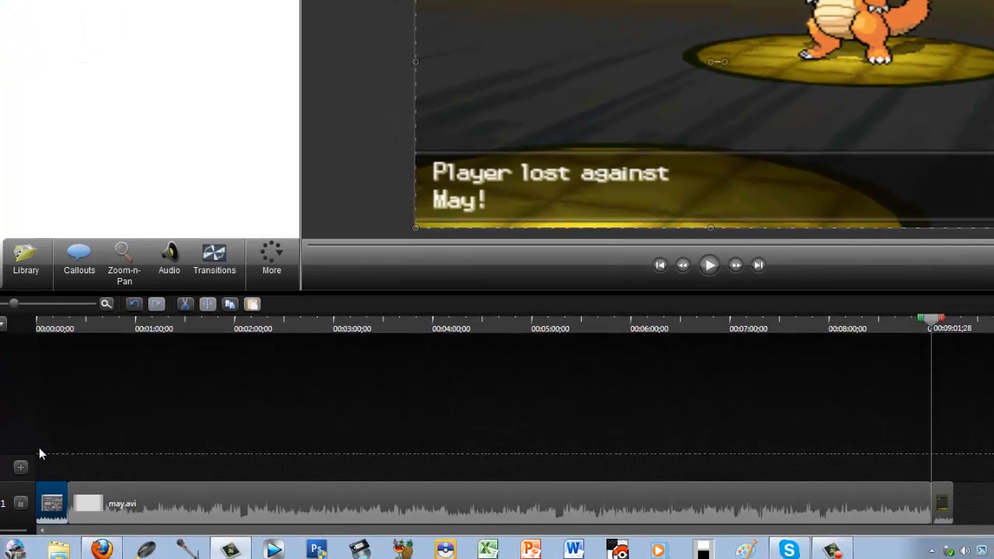
Select all three may clip pieces and move them together from Track 1 to Track 2
{"action": "left_click_drag", "start_coordinate": [44, 455], "coordinate": [950, 494]}
{"action": "left_click_drag", "start_coordinate": [660, 519], "coordinate": [638, 469]}
{"action": "left_click", "coordinate": [389, 520]}
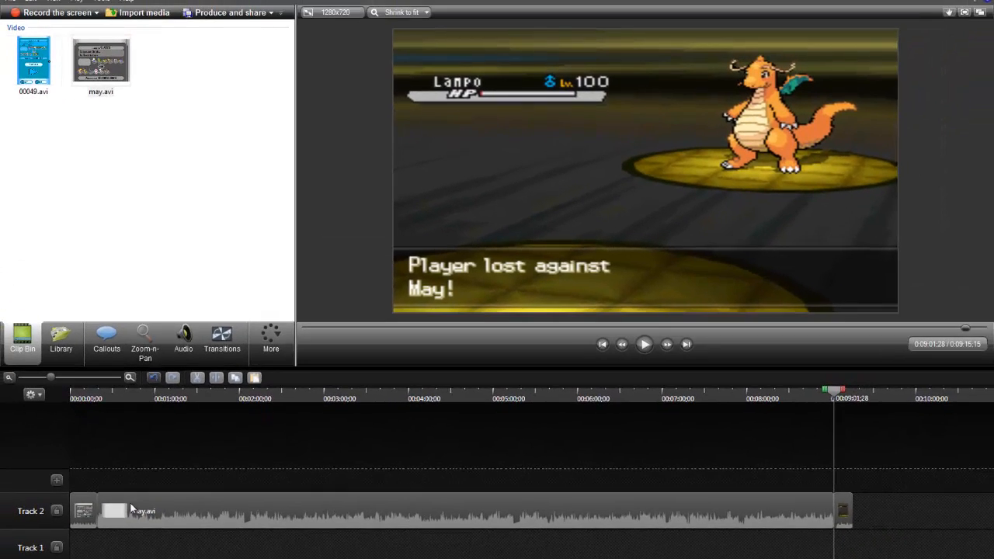
Set the middle may clip's speed to 250% of the original and replace its audio with silence
{"action": "left_click", "coordinate": [118, 497]}
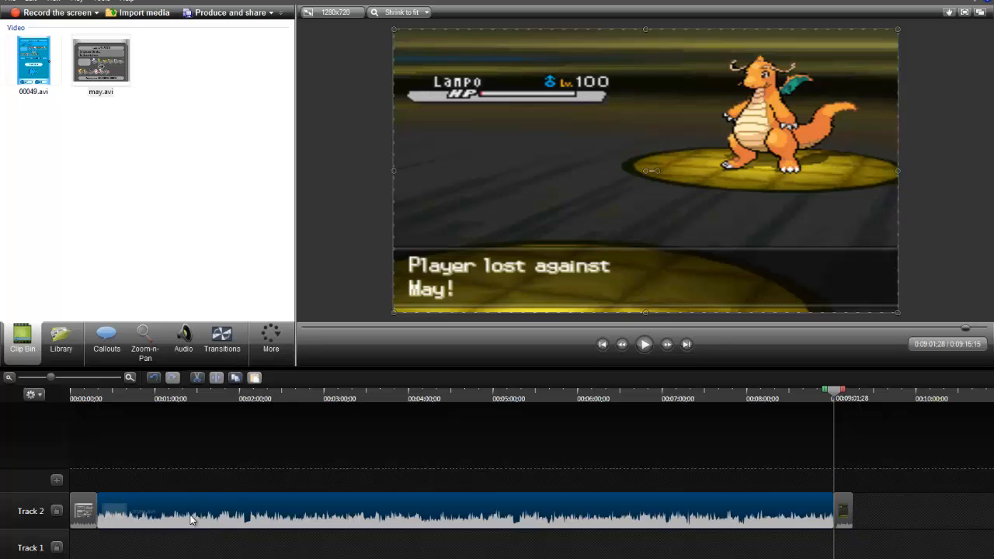
{"action": "right_click", "coordinate": [382, 514]}
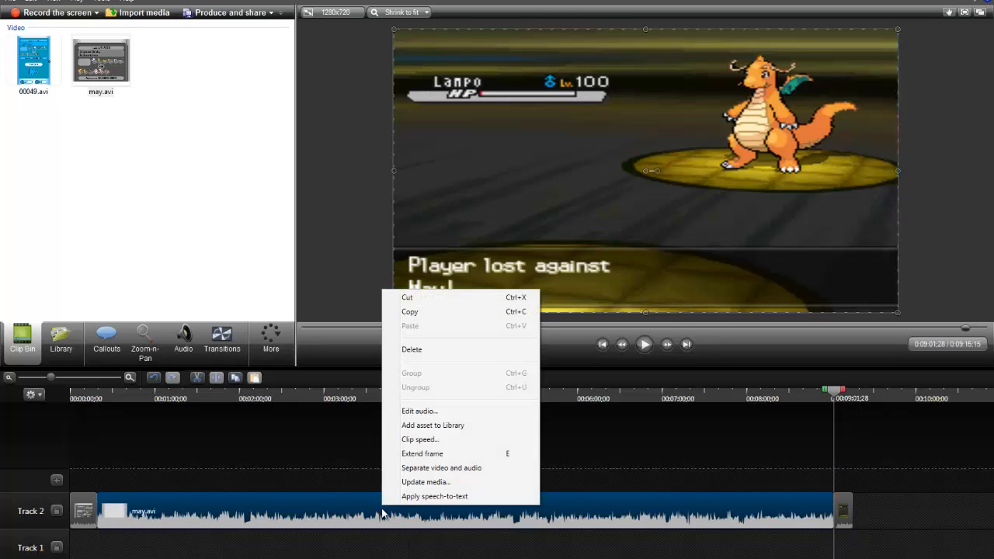
{"action": "left_click", "coordinate": [419, 440]}
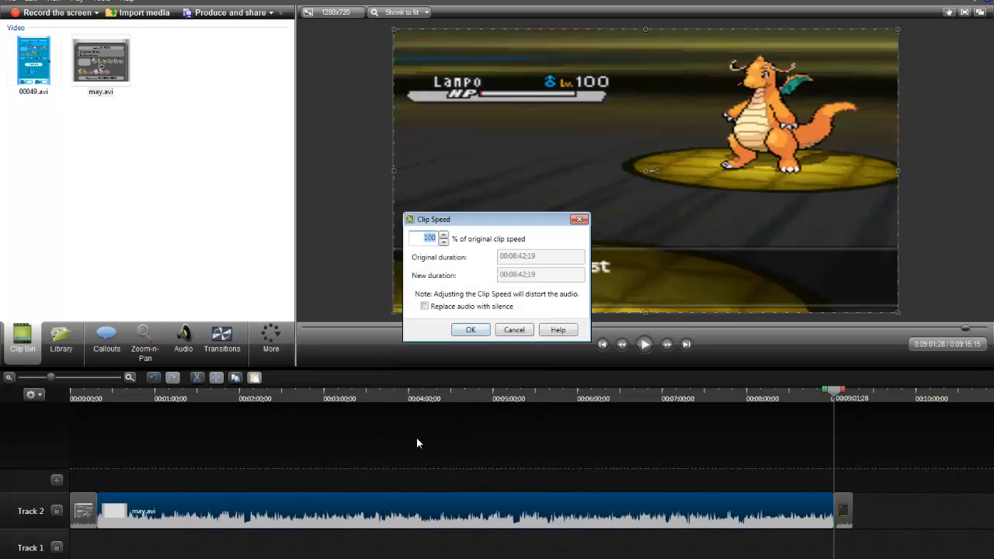
{"action": "left_click", "coordinate": [424, 306]}
{"action": "left_click", "coordinate": [443, 235]}
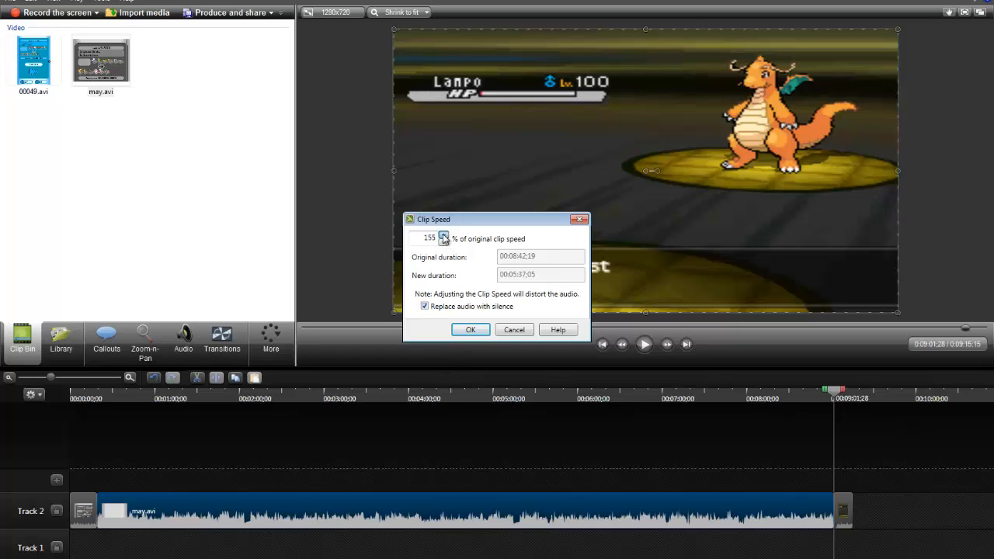
{"action": "left_click", "coordinate": [443, 236]}
{"action": "left_click", "coordinate": [444, 236]}
{"action": "left_click", "coordinate": [471, 330]}
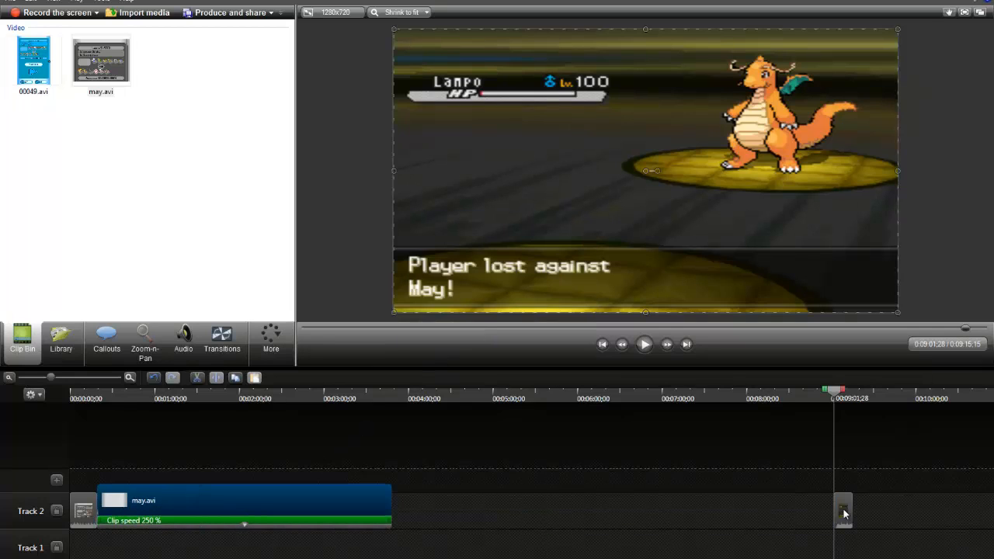
Move the short ending clip up against the end of the sped-up clip and return the playhead to the timeline start
{"action": "left_click_drag", "start_coordinate": [845, 513], "coordinate": [309, 501]}
{"action": "left_click", "coordinate": [606, 472]}
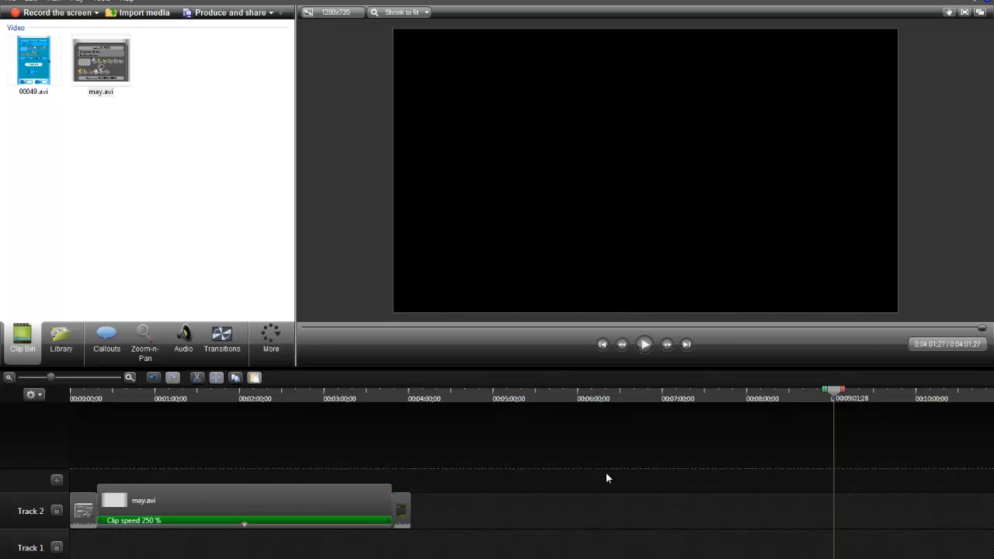
{"action": "left_click", "coordinate": [602, 344]}
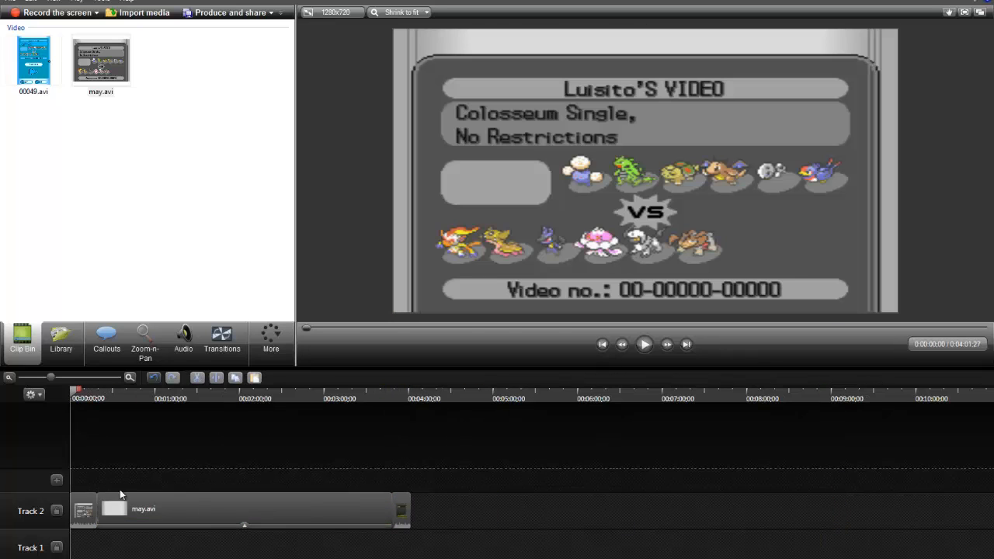
Open the voice narration audio setup and choose the Plantronics headset microphone as the audio device
{"action": "left_click", "coordinate": [270, 335]}
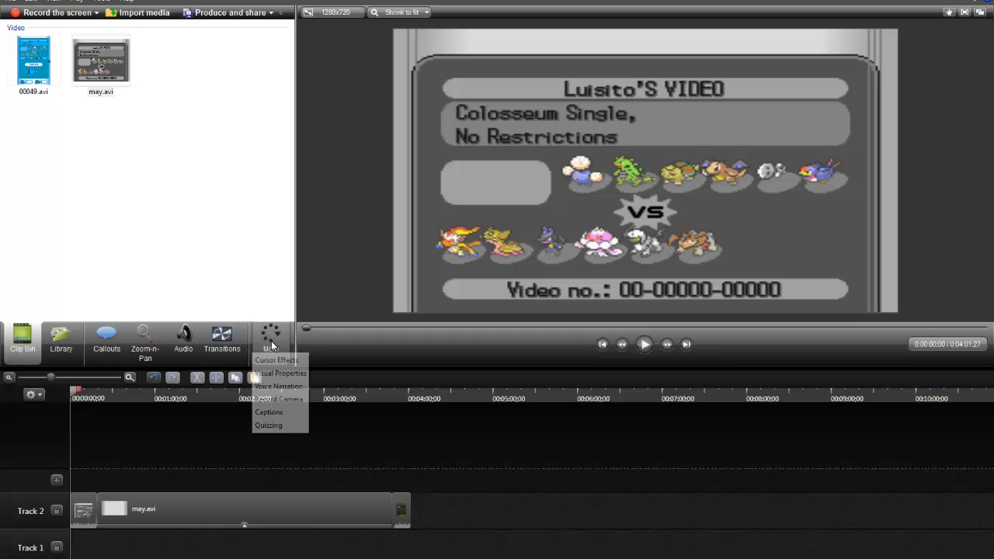
{"action": "left_click", "coordinate": [276, 387]}
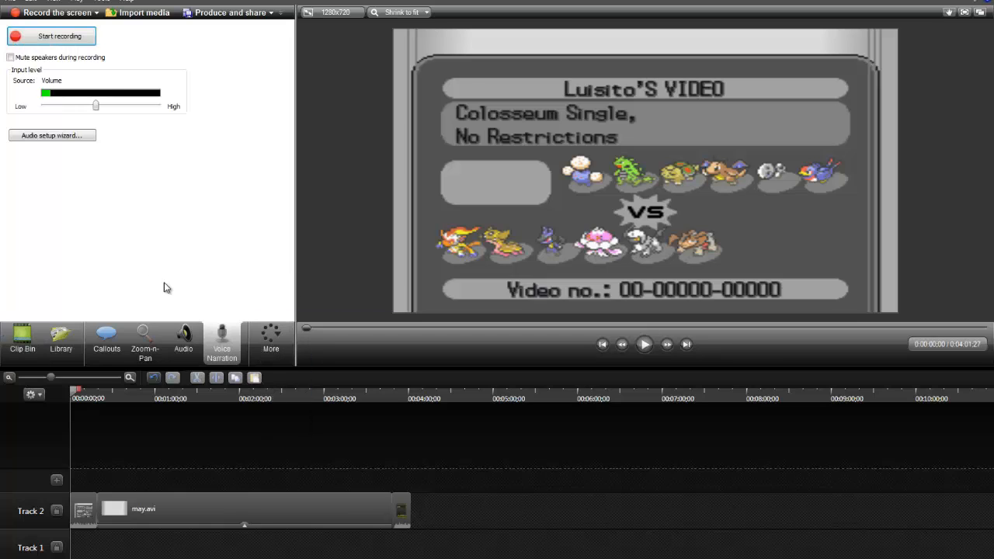
{"action": "left_click", "coordinate": [78, 137]}
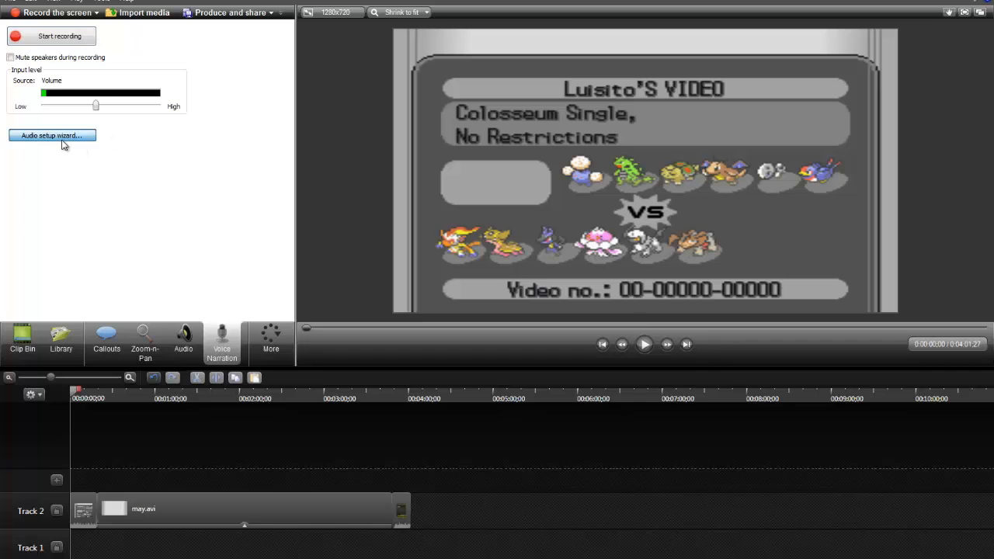
{"action": "left_click", "coordinate": [494, 224]}
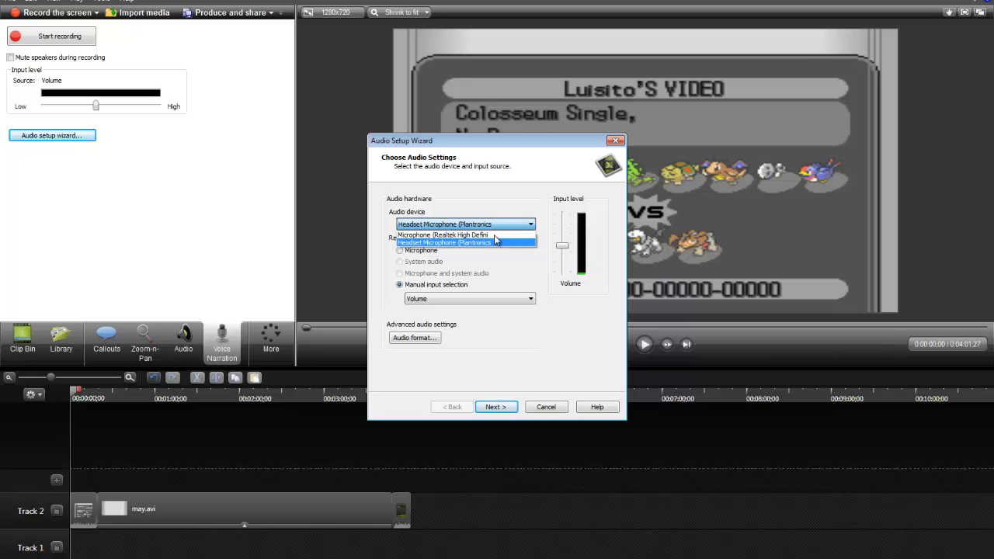
{"action": "left_click", "coordinate": [453, 244]}
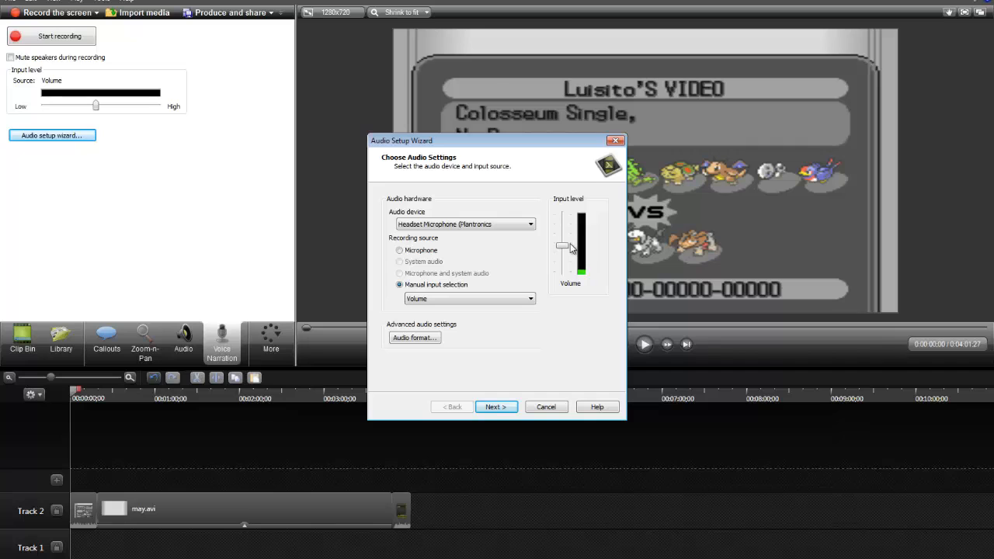
{"action": "left_click", "coordinate": [437, 337]}
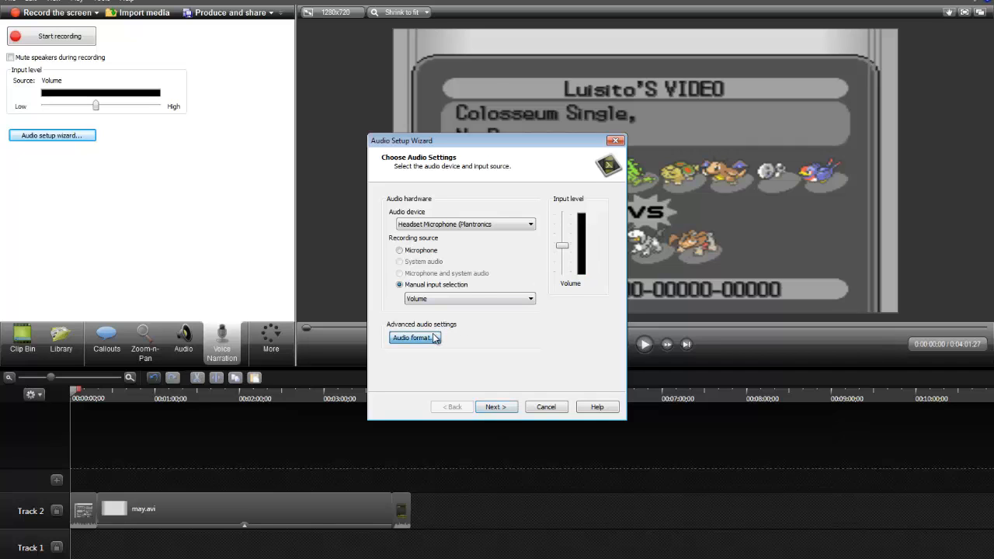
{"action": "left_click", "coordinate": [495, 319]}
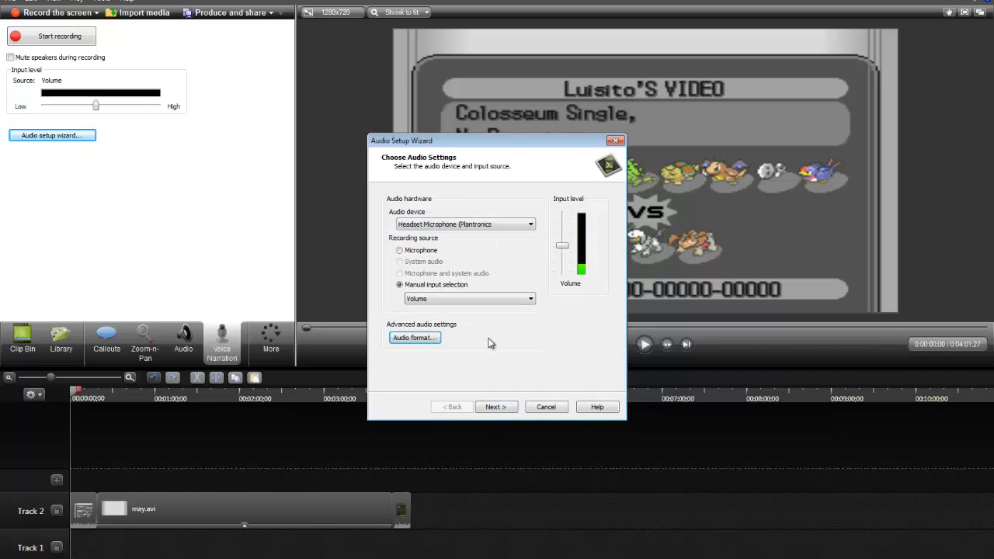
Raise the narration input volume slightly and finish the audio setup
{"action": "left_click", "coordinate": [497, 407]}
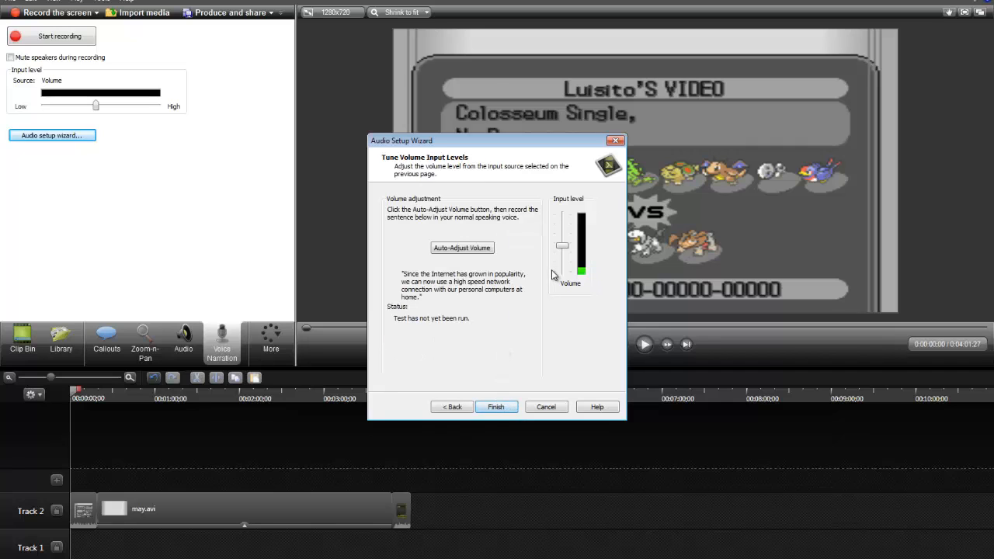
{"action": "mouse_move", "coordinate": [562, 246]}
{"action": "left_mouse_down"}
{"action": "mouse_move", "coordinate": [562, 225]}
{"action": "mouse_move", "coordinate": [557, 263]}
{"action": "mouse_move", "coordinate": [562, 240]}
{"action": "left_mouse_up"}
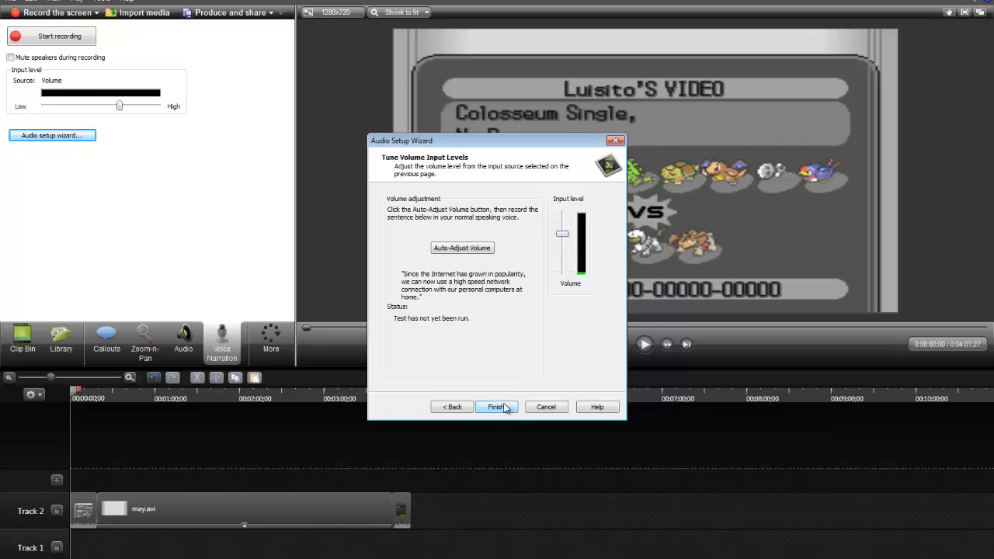
{"action": "left_click", "coordinate": [500, 407]}
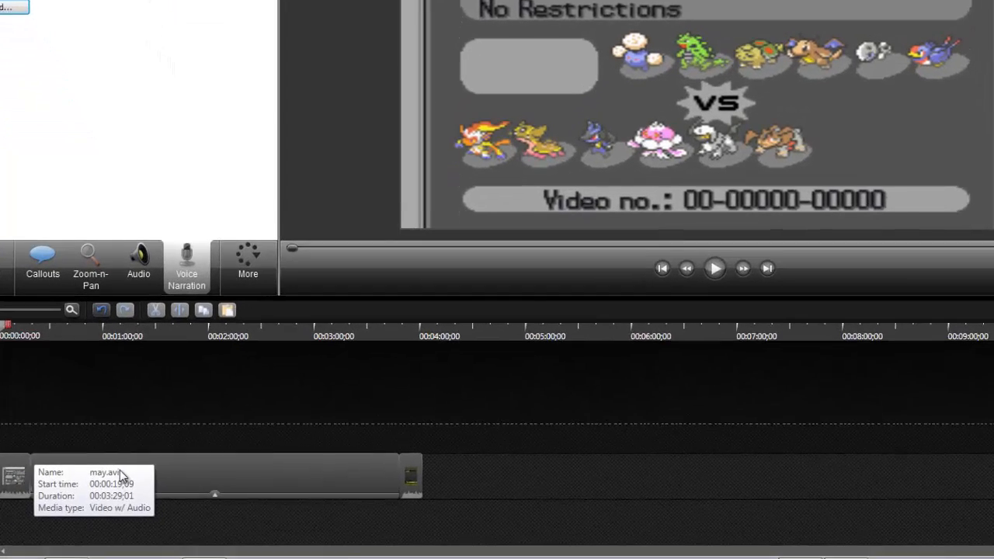
{"action": "left_click", "coordinate": [169, 506]}
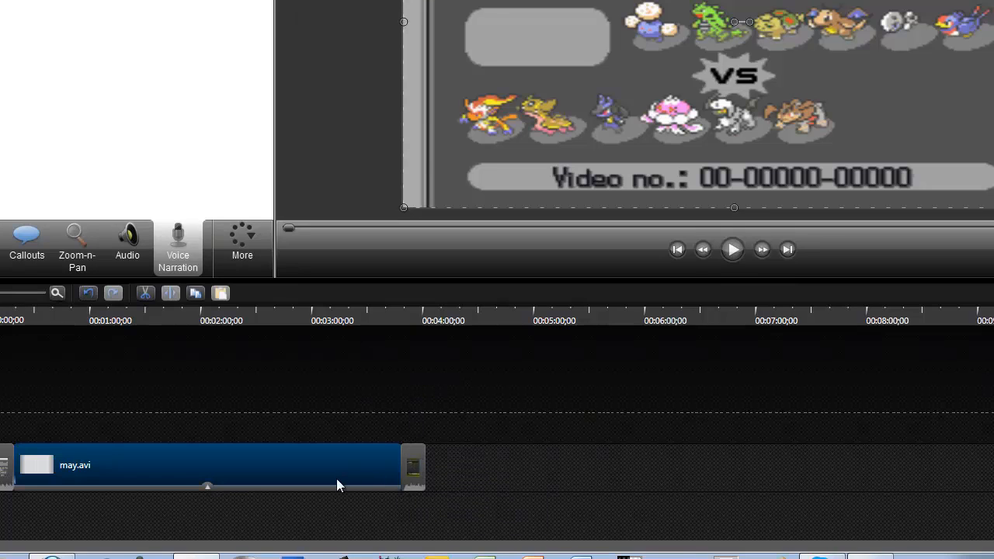
{"action": "mouse_move", "coordinate": [412, 465]}
{"action": "left_mouse_down"}
{"action": "mouse_move", "coordinate": [293, 393]}
{"action": "mouse_move", "coordinate": [49, 389]}
{"action": "mouse_move", "coordinate": [520, 463]}
{"action": "mouse_move", "coordinate": [399, 469]}
{"action": "left_mouse_up"}
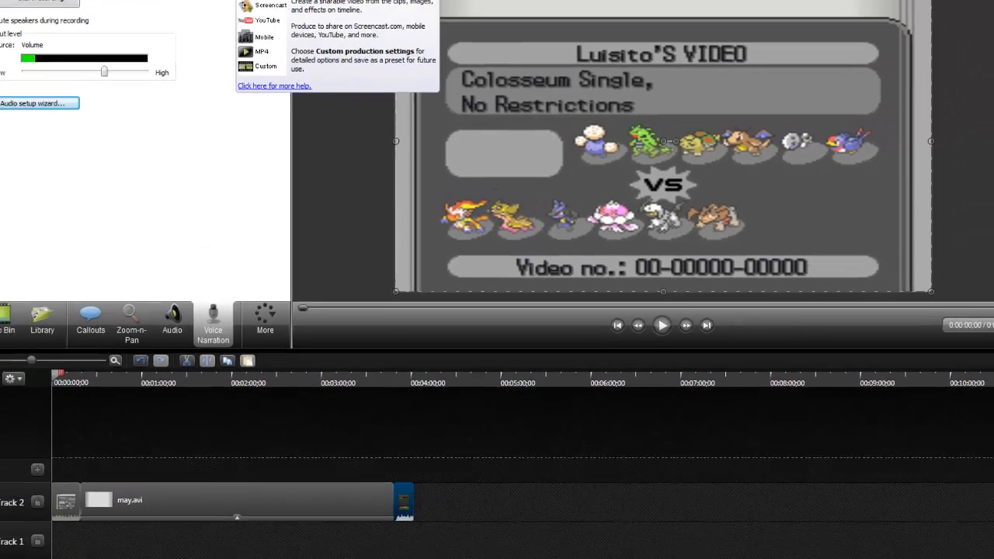
Start producing the video with the MP4 only (up to 720p) preset and continue to the file name and folder settings
{"action": "left_click", "coordinate": [272, 13]}
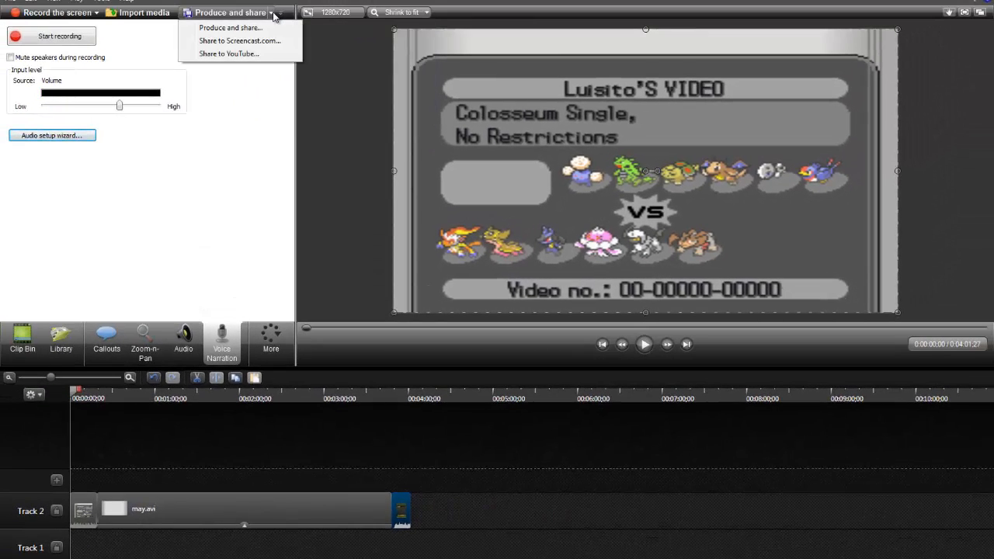
{"action": "left_click", "coordinate": [272, 13]}
{"action": "left_click", "coordinate": [273, 13]}
{"action": "left_click", "coordinate": [261, 29]}
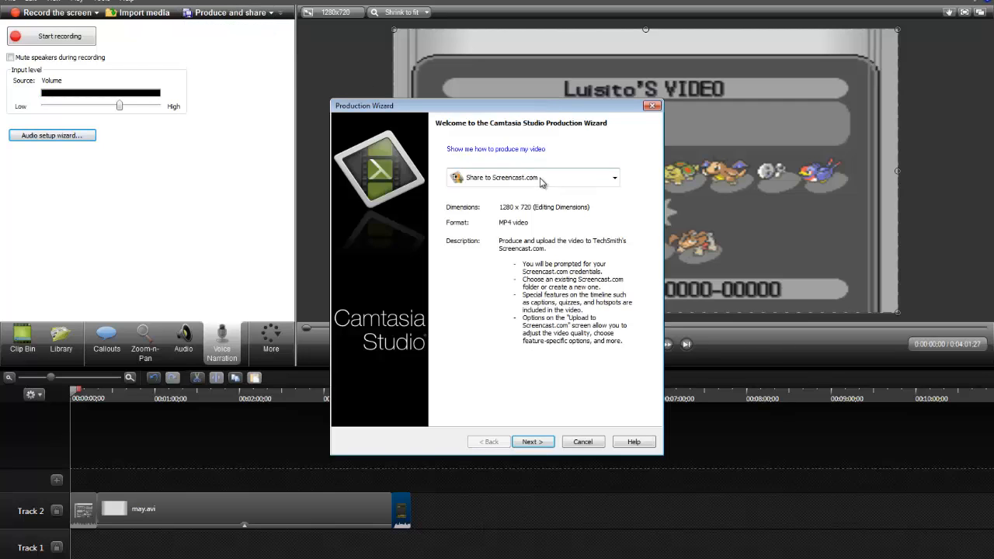
{"action": "left_click", "coordinate": [545, 180]}
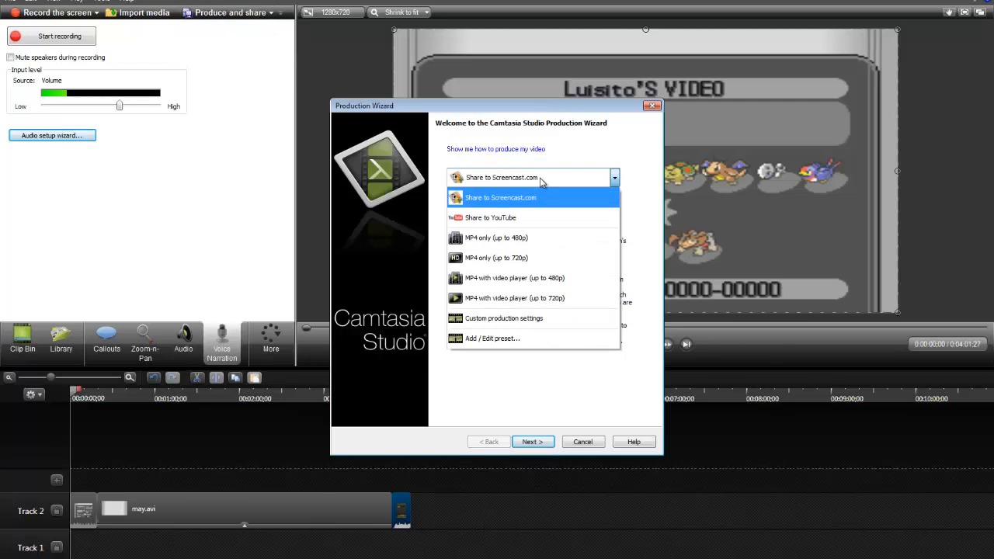
{"action": "left_click", "coordinate": [508, 264]}
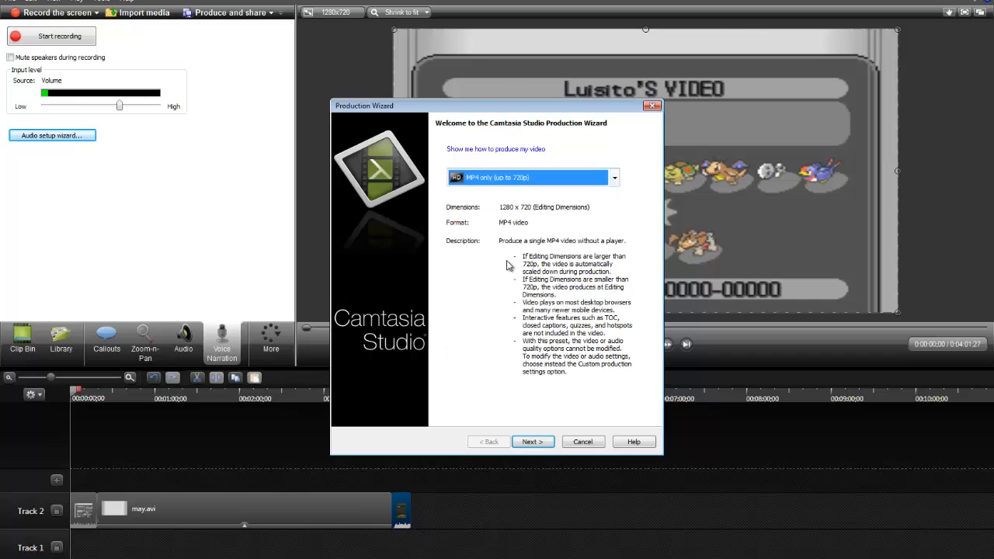
{"action": "left_click", "coordinate": [532, 442]}
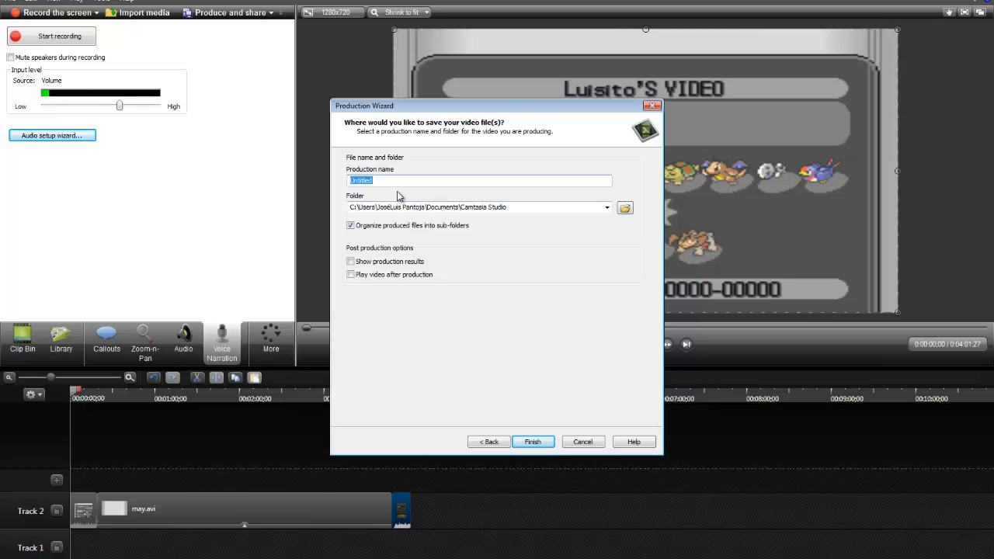
Name the production "vs may ready to narate"
{"action": "type", "text": "kjdsflsajdf;ljadslfj"}
{"action": "key", "text": "BackSpace"}
{"action": "key", "text": "BackSpace"}
{"action": "key", "text": "BackSpace"}
{"action": "key", "text": "BackSpace"}
{"action": "key", "text": "BackSpace"}
{"action": "key", "text": "BackSpace"}
{"action": "key", "text": "BackSpace"}
{"action": "key", "text": "BackSpace"}
{"action": "key", "text": "BackSpace"}
{"action": "key", "text": "BackSpace"}
{"action": "key", "text": "BackSpace"}
{"action": "key", "text": "BackSpace"}
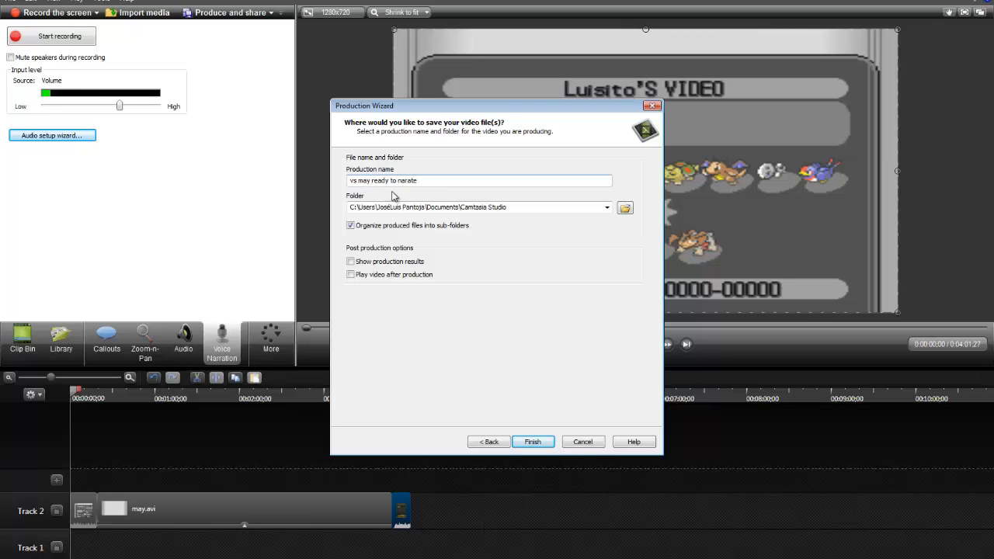
Turn off organizing produced files into sub-folders and set the production's save folder to the Desktop
{"action": "left_click", "coordinate": [351, 225]}
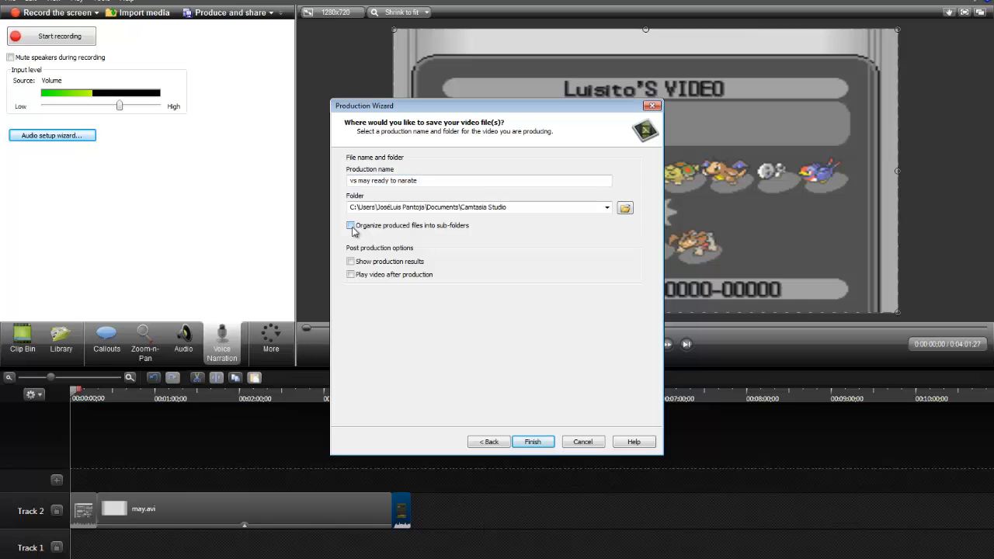
{"action": "left_click", "coordinate": [625, 208]}
{"action": "left_click", "coordinate": [260, 70]}
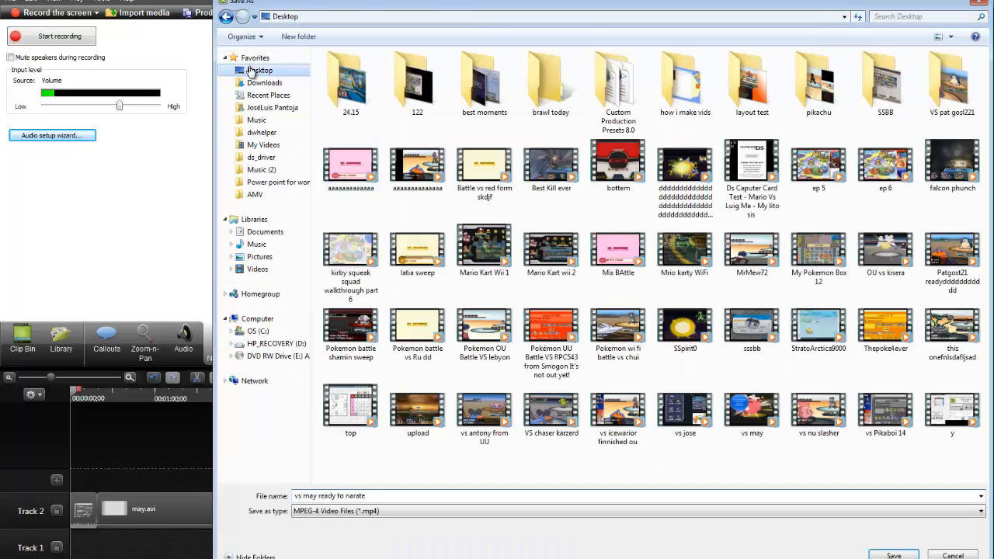
{"action": "left_click", "coordinate": [893, 556]}
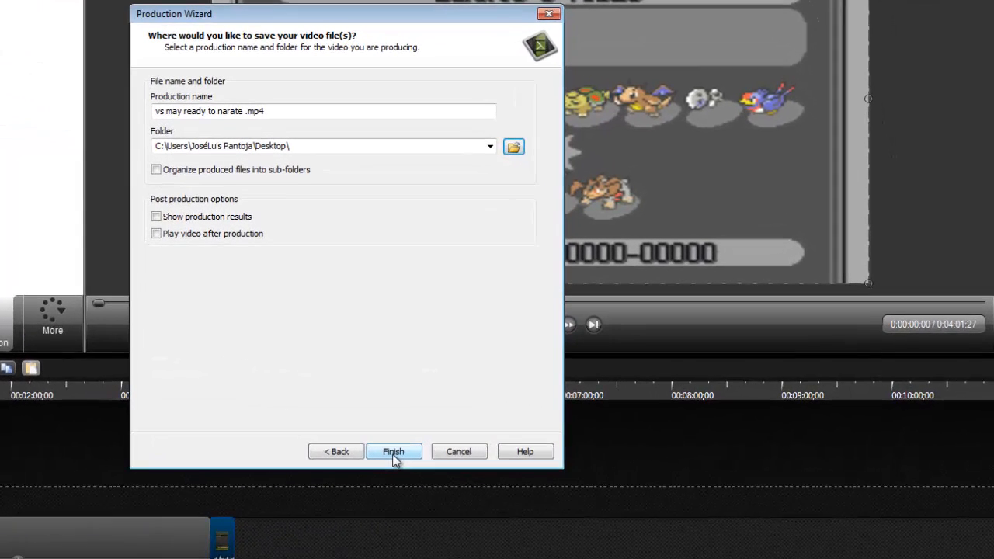
Start rendering the production and cancel the rendering
{"action": "left_click", "coordinate": [388, 452]}
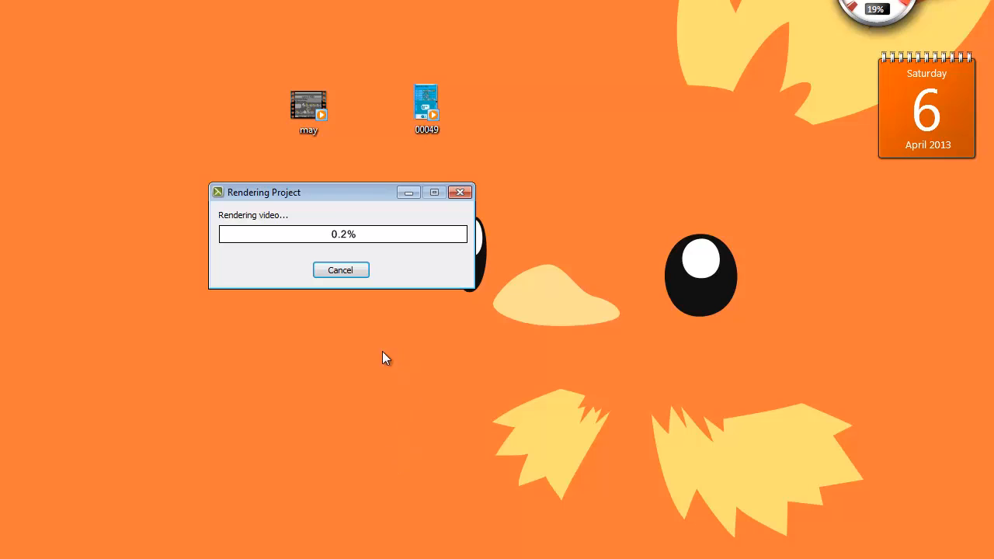
{"action": "left_click", "coordinate": [345, 271]}
{"action": "left_click", "coordinate": [343, 277]}
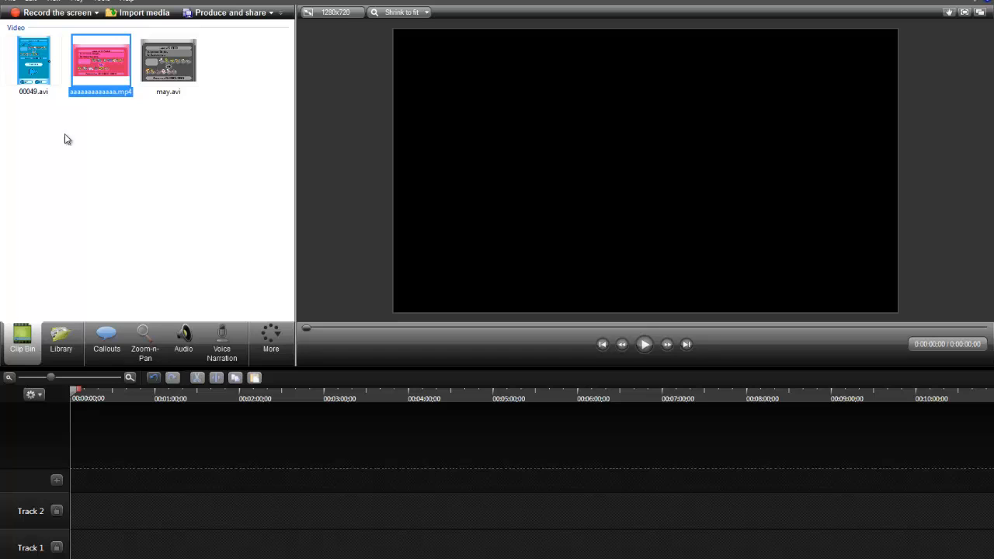
{"action": "left_click_drag", "start_coordinate": [152, 66], "coordinate": [102, 518]}
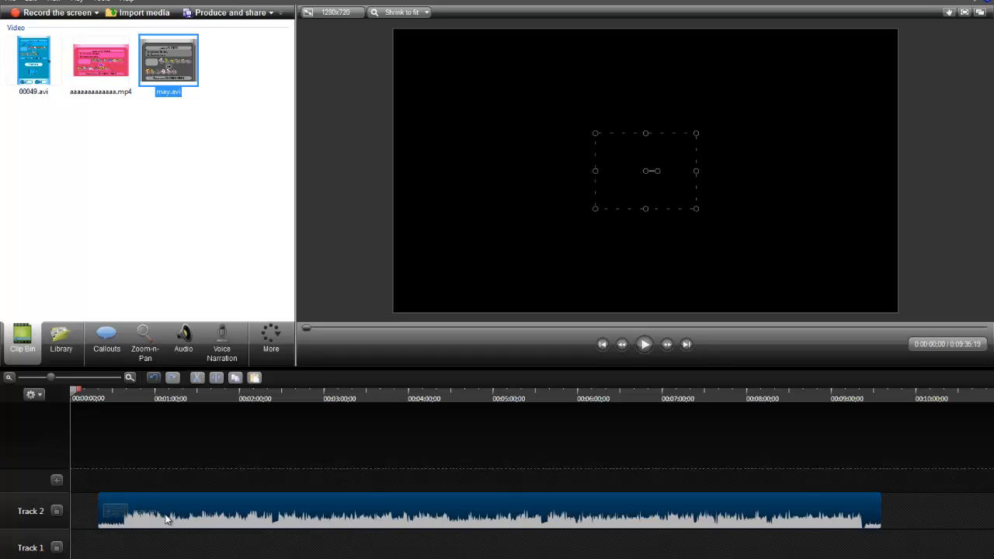
{"action": "left_click_drag", "start_coordinate": [165, 518], "coordinate": [88, 507]}
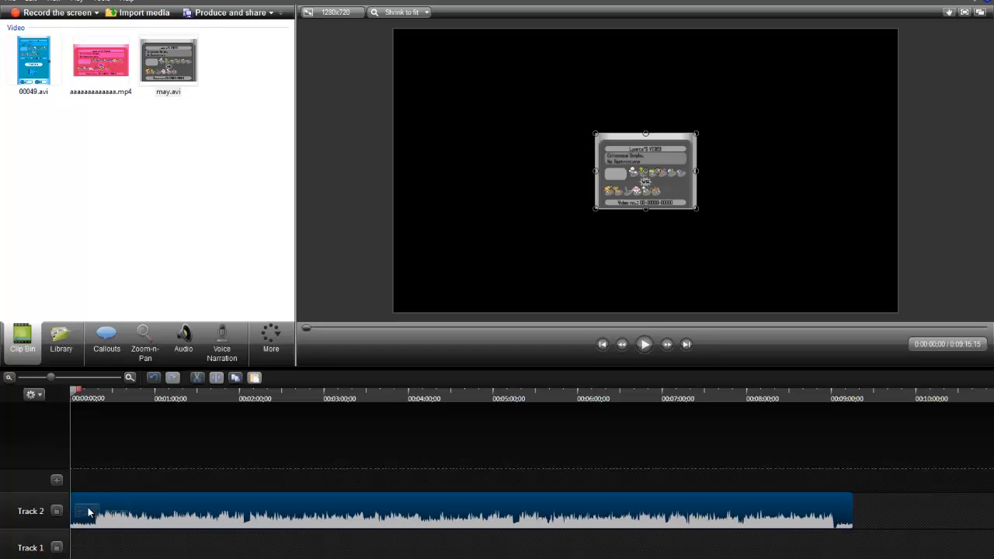
{"action": "right_click", "coordinate": [144, 514]}
{"action": "left_click", "coordinate": [166, 350]}
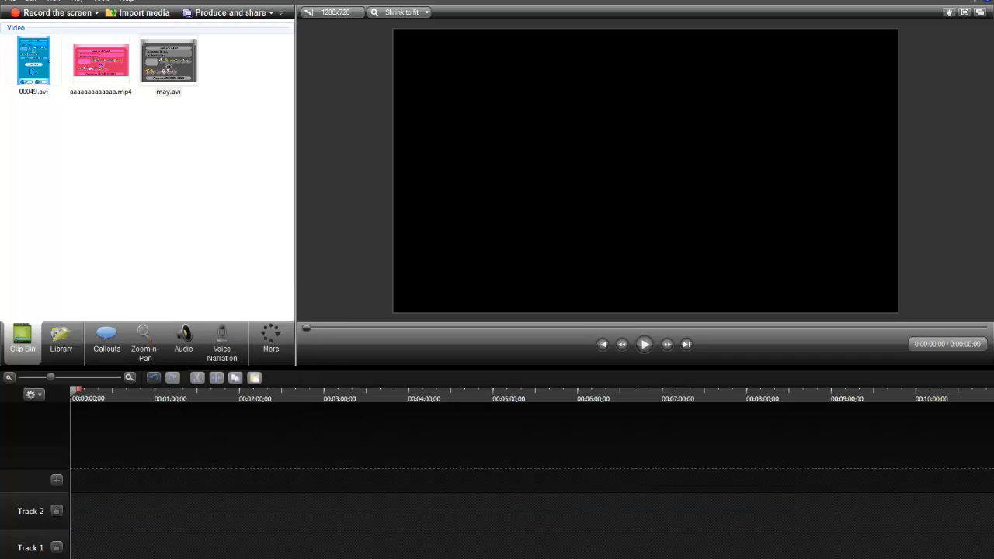
Import the produced video aaaaaaaaaaaaa.mp4 and place it at the start of Track 2
{"action": "left_click", "coordinate": [129, 19]}
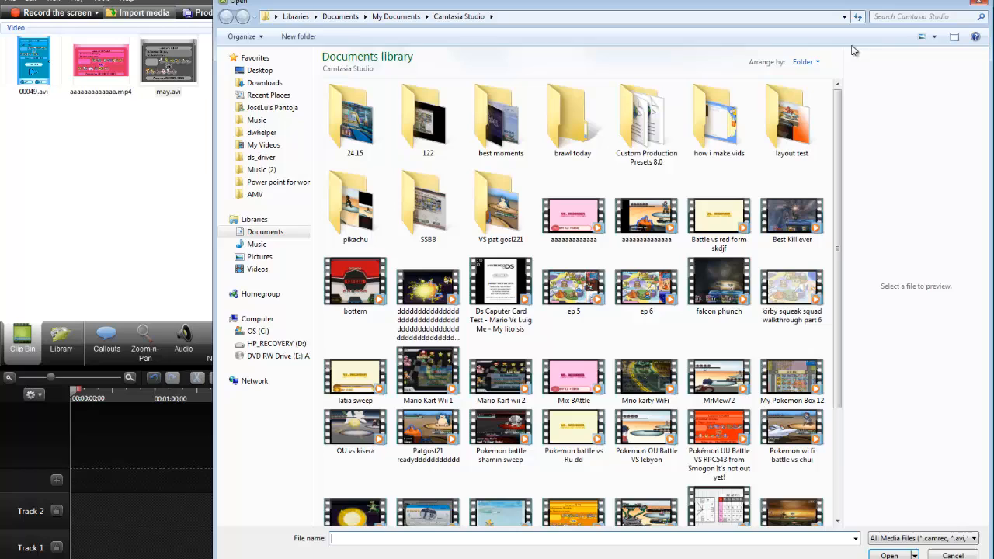
{"action": "double_click", "coordinate": [569, 222]}
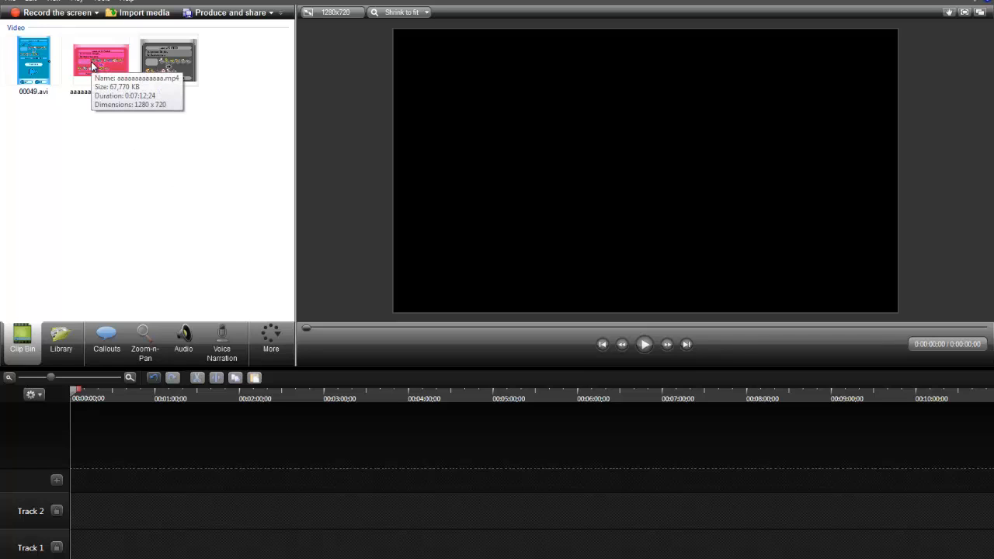
{"action": "left_click_drag", "start_coordinate": [91, 66], "coordinate": [110, 496]}
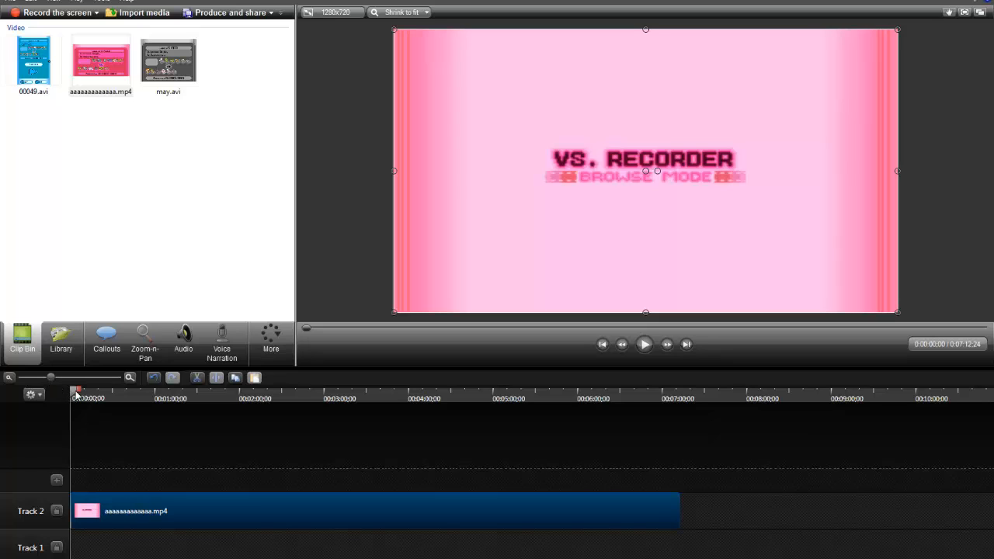
Split the aaaaaaaaaaaaa.mp4 clip at 0:00:19;09 and 0:06:57;08 to separate the intro, battle and ending
{"action": "left_click_drag", "start_coordinate": [72, 391], "coordinate": [101, 391]}
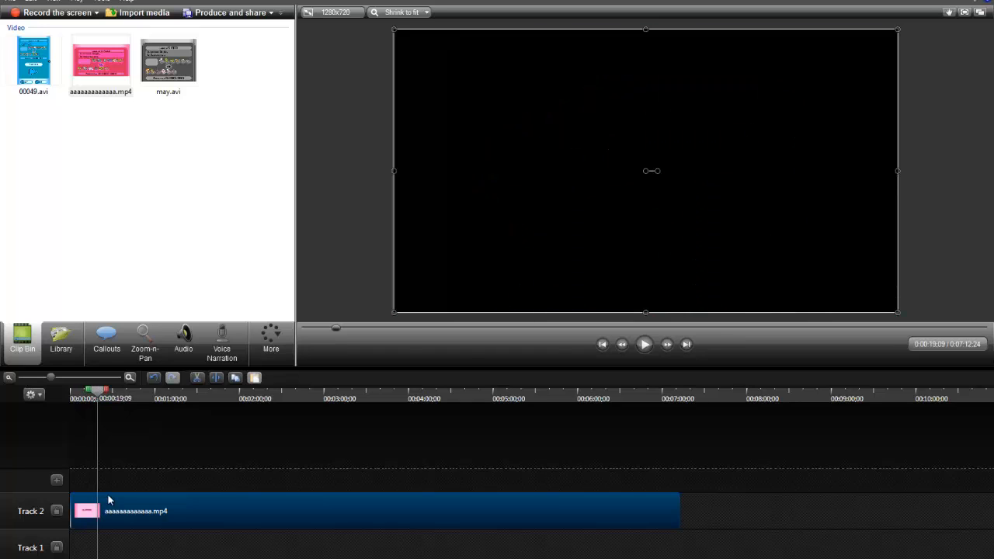
{"action": "left_click", "coordinate": [216, 381]}
{"action": "left_click_drag", "start_coordinate": [187, 400], "coordinate": [656, 390]}
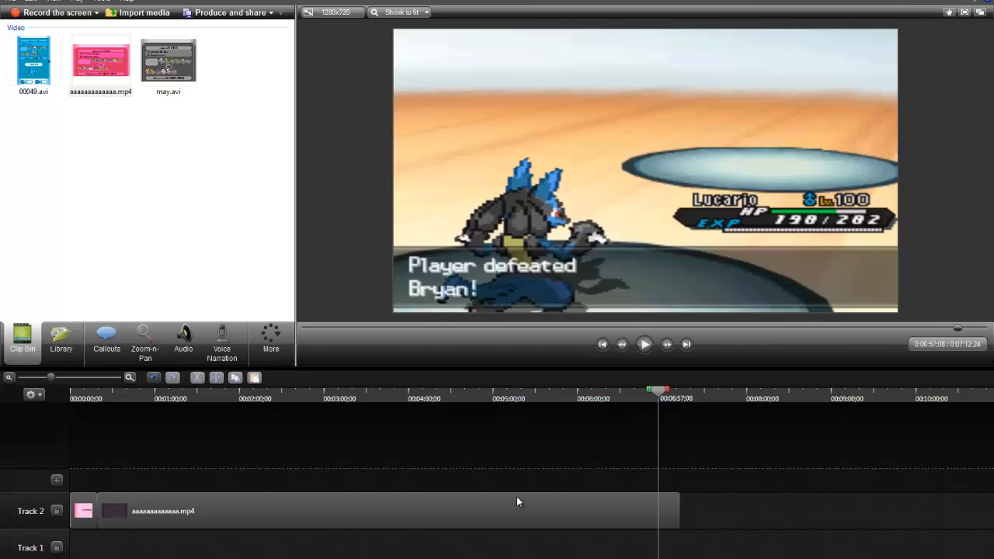
{"action": "left_click", "coordinate": [517, 502]}
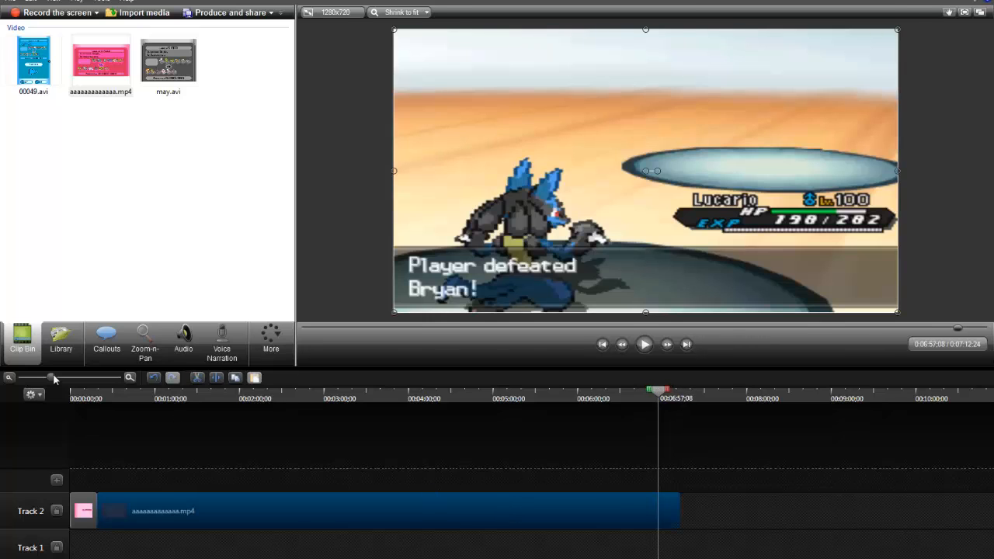
{"action": "left_click", "coordinate": [214, 378]}
{"action": "left_click", "coordinate": [665, 510]}
{"action": "left_click", "coordinate": [437, 519]}
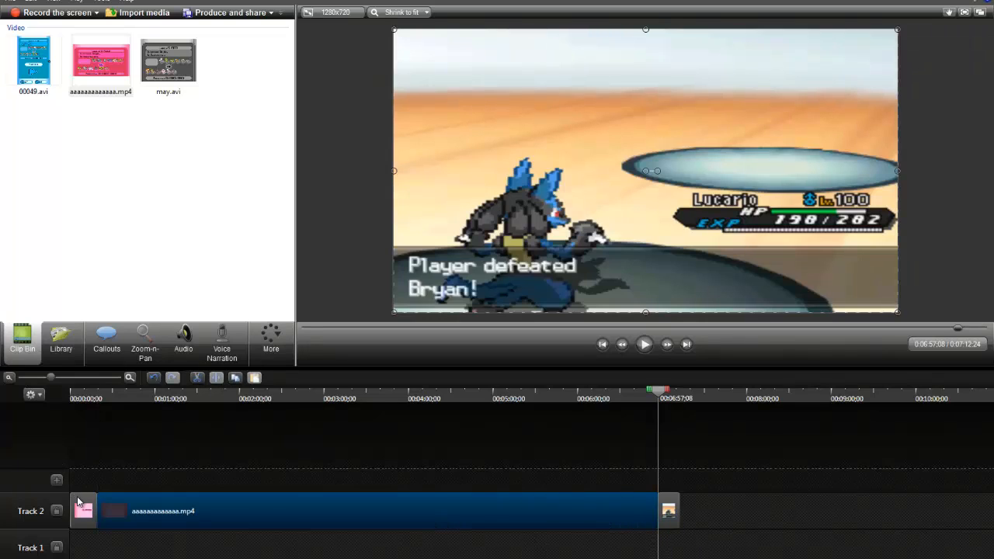
Record a voice narration of about 15 seconds from the start of the timeline and save it as ghk.wav
{"action": "left_click", "coordinate": [76, 395]}
{"action": "left_click", "coordinate": [222, 342]}
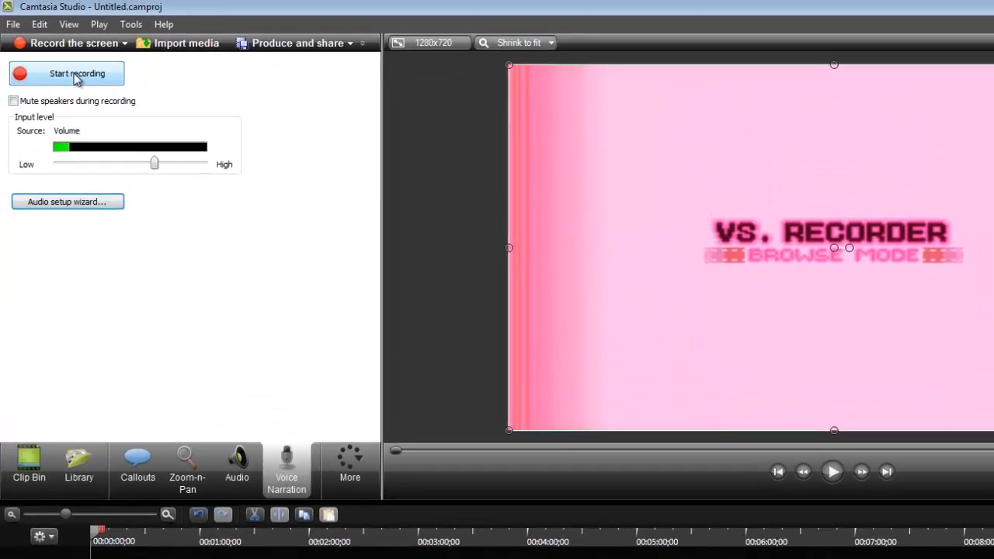
{"action": "left_click", "coordinate": [56, 38]}
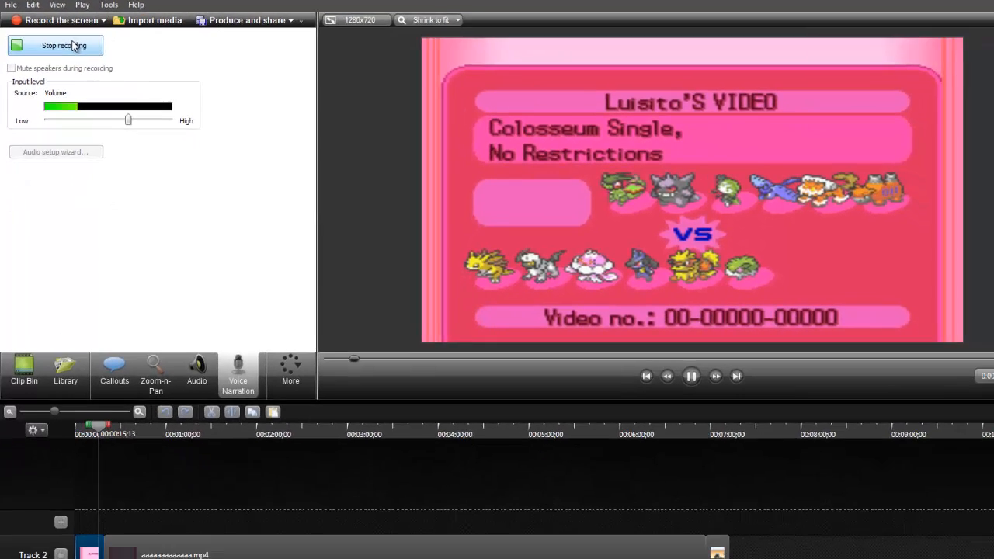
{"action": "left_click", "coordinate": [92, 76]}
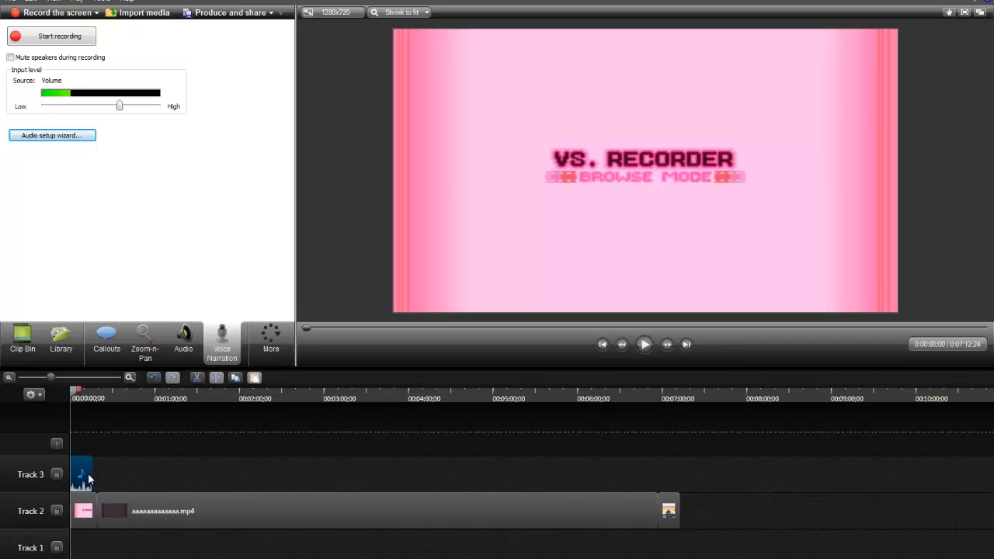
Copy the narration clip and place the pasted copy directly after the original on Track 3
{"action": "right_click", "coordinate": [85, 472]}
{"action": "left_click", "coordinate": [124, 307]}
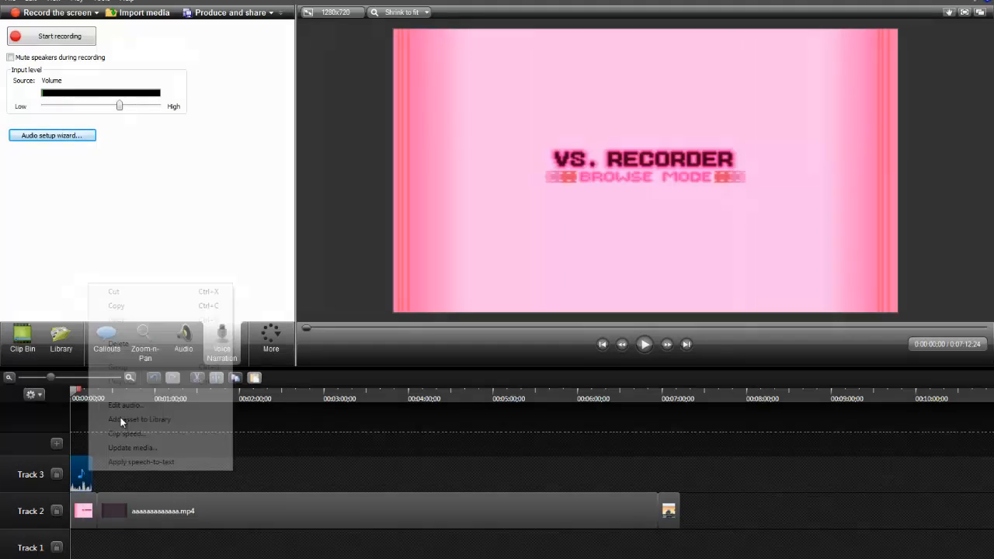
{"action": "right_click", "coordinate": [112, 475]}
{"action": "left_click", "coordinate": [139, 324]}
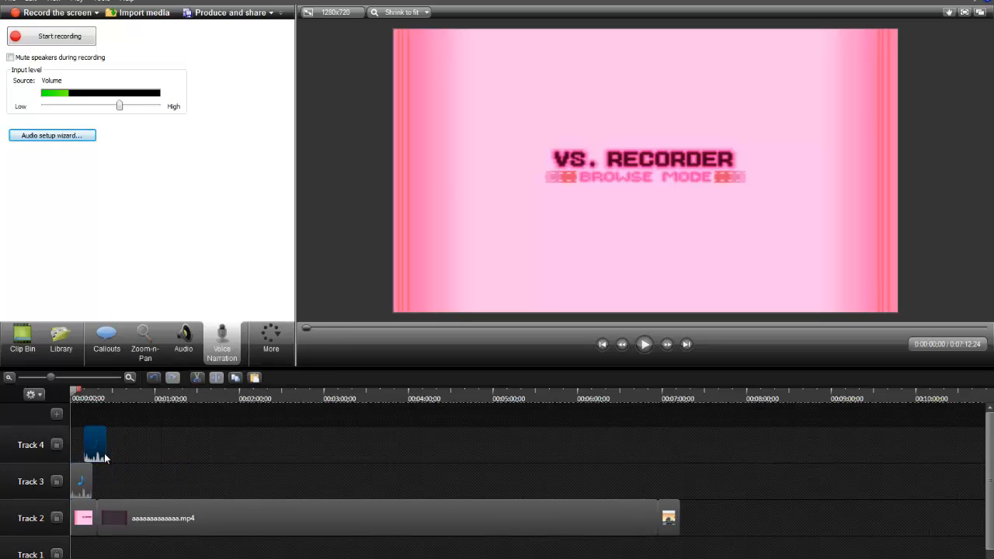
{"action": "left_click_drag", "start_coordinate": [100, 487], "coordinate": [73, 467]}
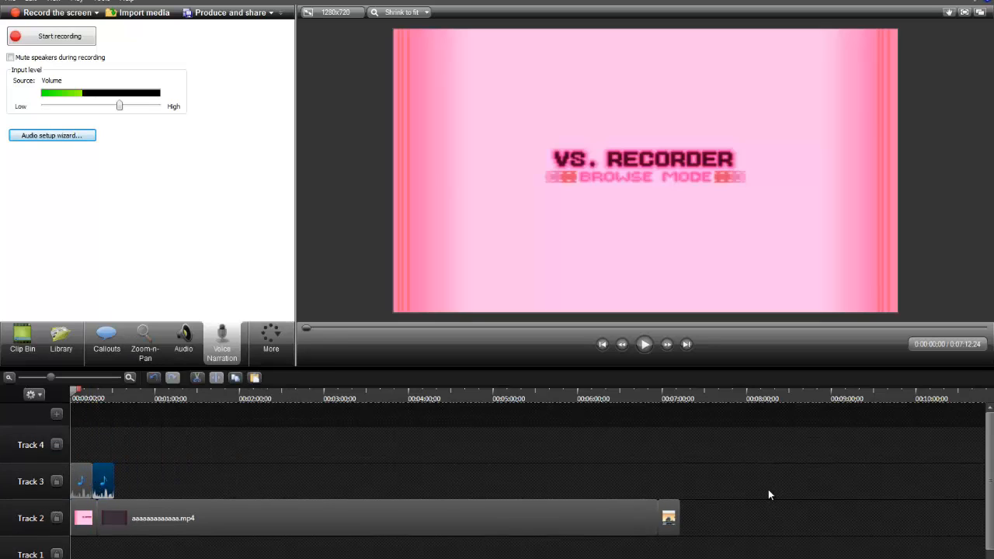
Import the Champion Iris Theme mp3 and the Pokemon B_W Remix video, and add the Iris theme to Track 1
{"action": "left_click", "coordinate": [134, 14]}
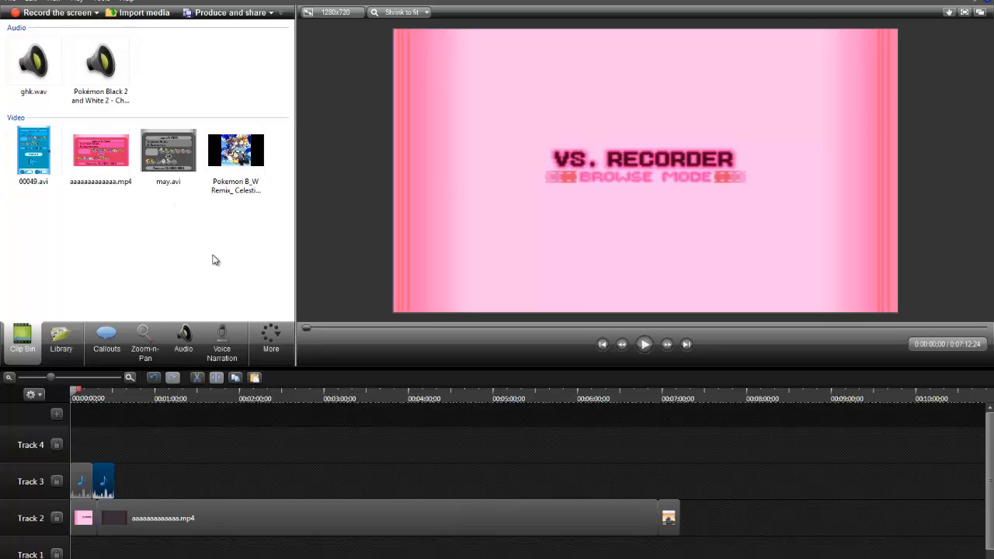
{"action": "left_click", "coordinate": [101, 82]}
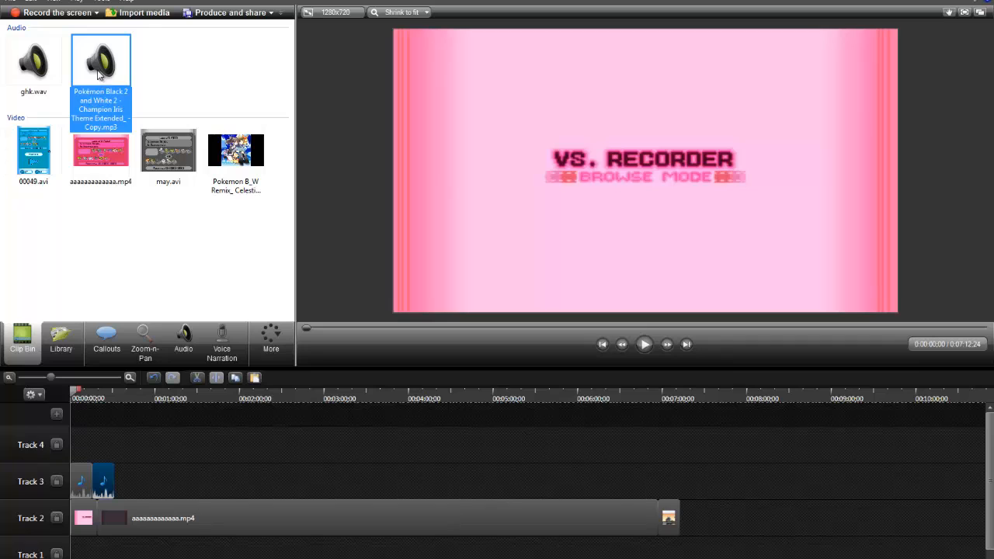
{"action": "left_click_drag", "start_coordinate": [107, 554], "coordinate": [107, 550]}
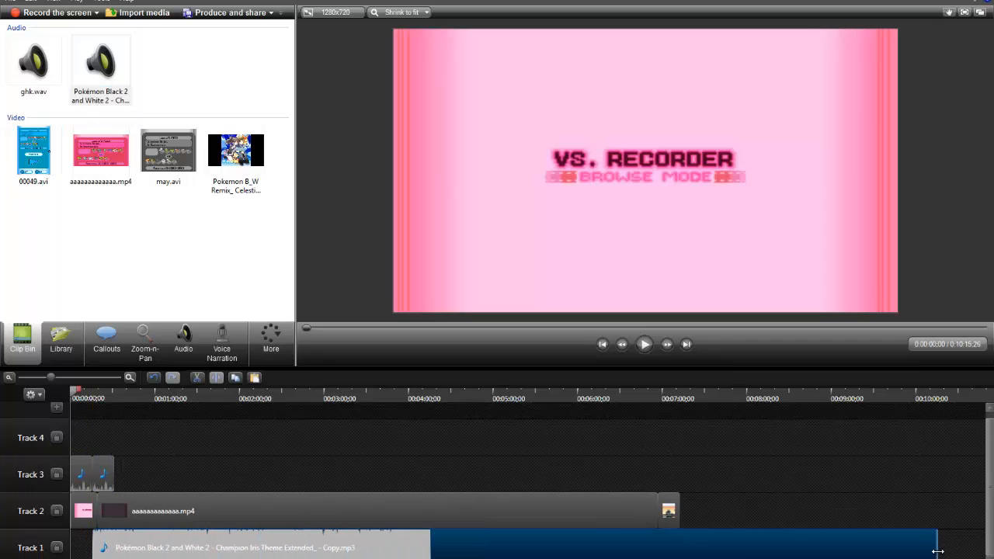
Trim both ends of the Champion Iris theme on Track 1 to match the battle section on Track 2
{"action": "left_click_drag", "start_coordinate": [937, 551], "coordinate": [658, 550]}
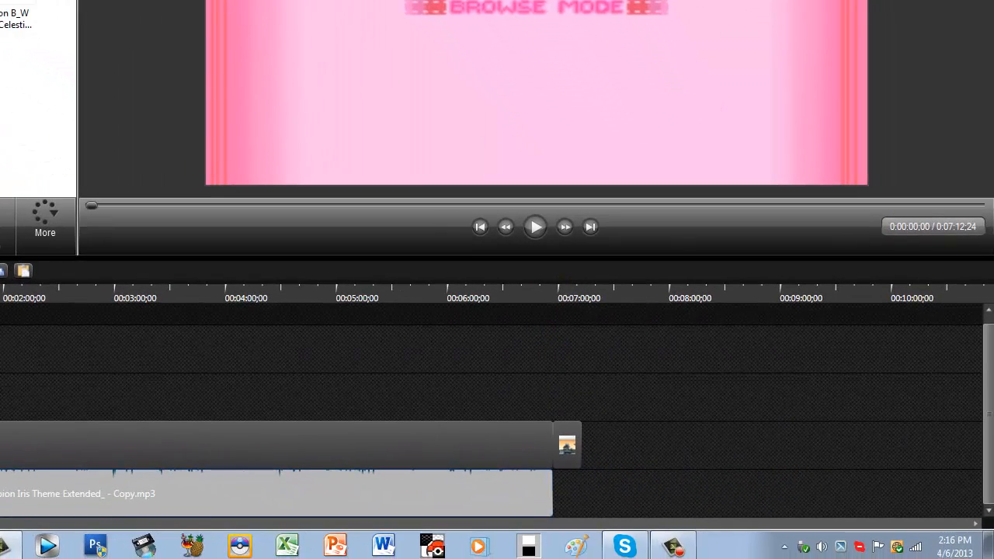
{"action": "left_click", "coordinate": [276, 444]}
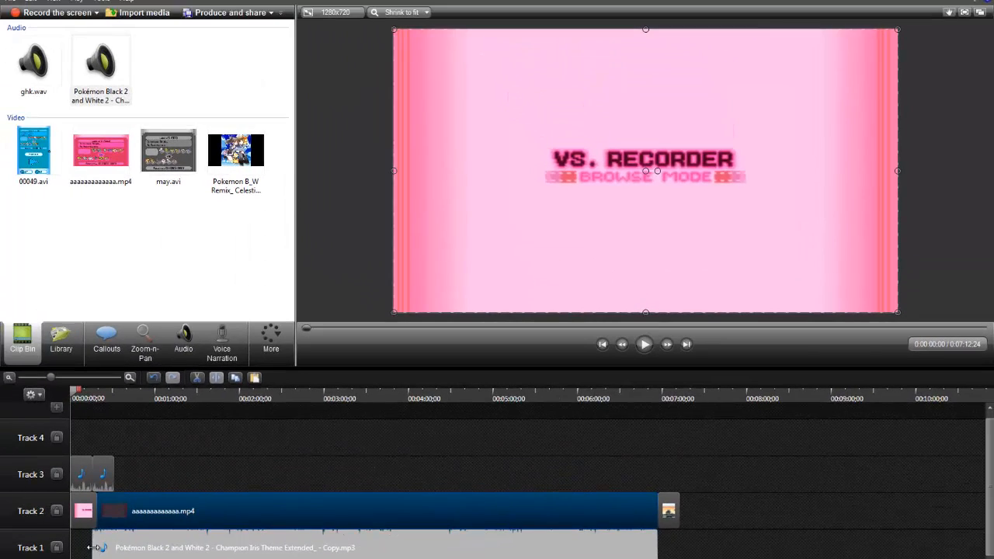
{"action": "left_click_drag", "start_coordinate": [92, 547], "coordinate": [97, 547]}
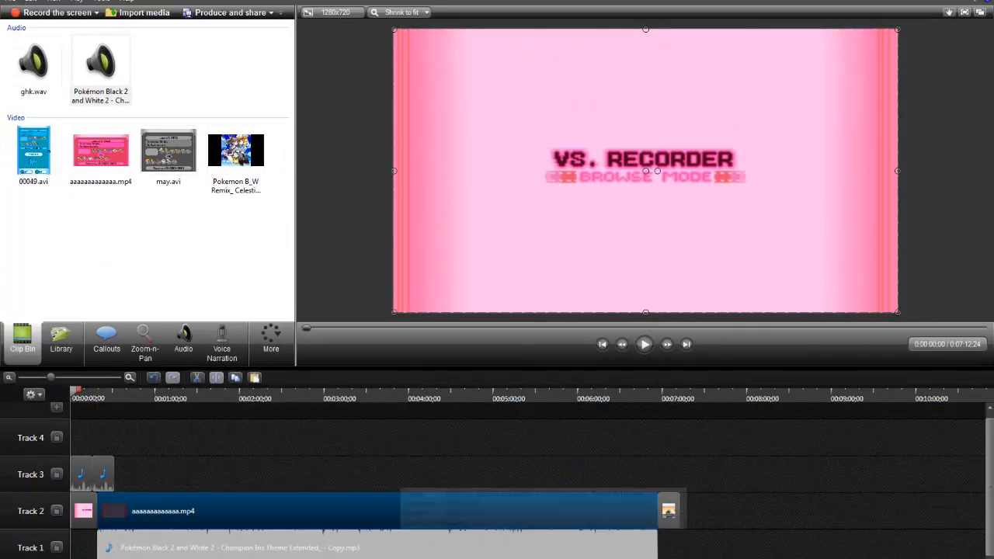
Add the Pokemon B_W Remix video to Track 1 after the Iris theme and trim its end to 0:07:12;24
{"action": "left_click_drag", "start_coordinate": [241, 161], "coordinate": [575, 530]}
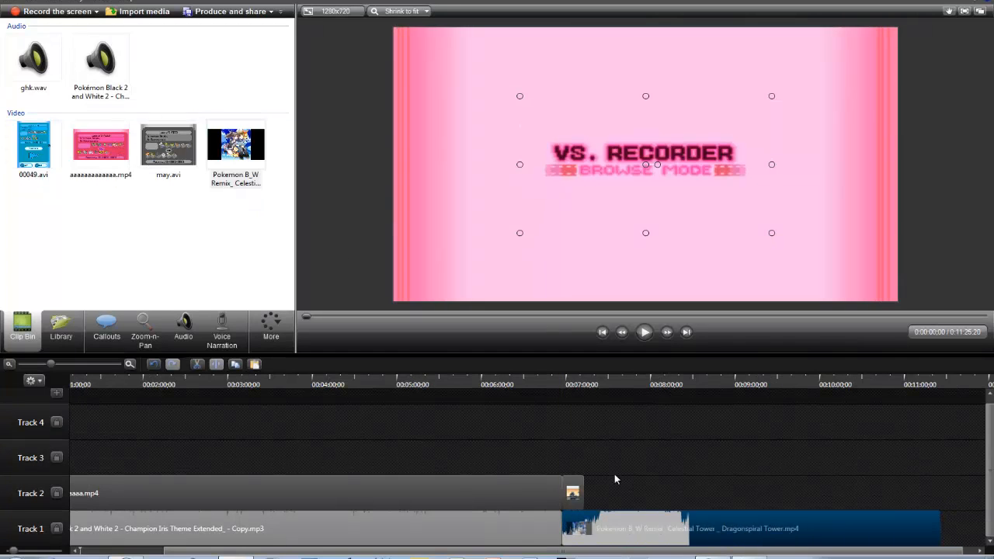
{"action": "left_click", "coordinate": [562, 380]}
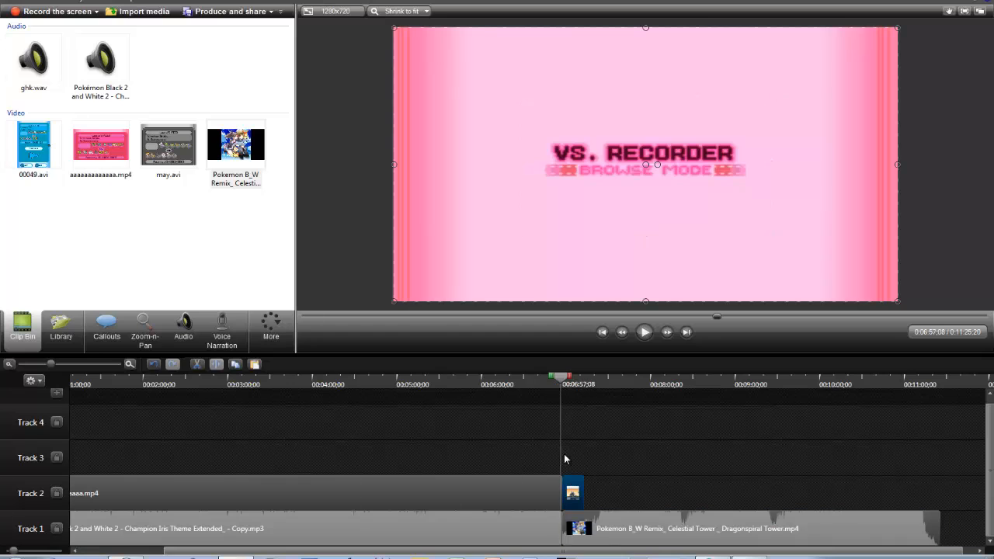
{"action": "left_click_drag", "start_coordinate": [564, 379], "coordinate": [585, 379]}
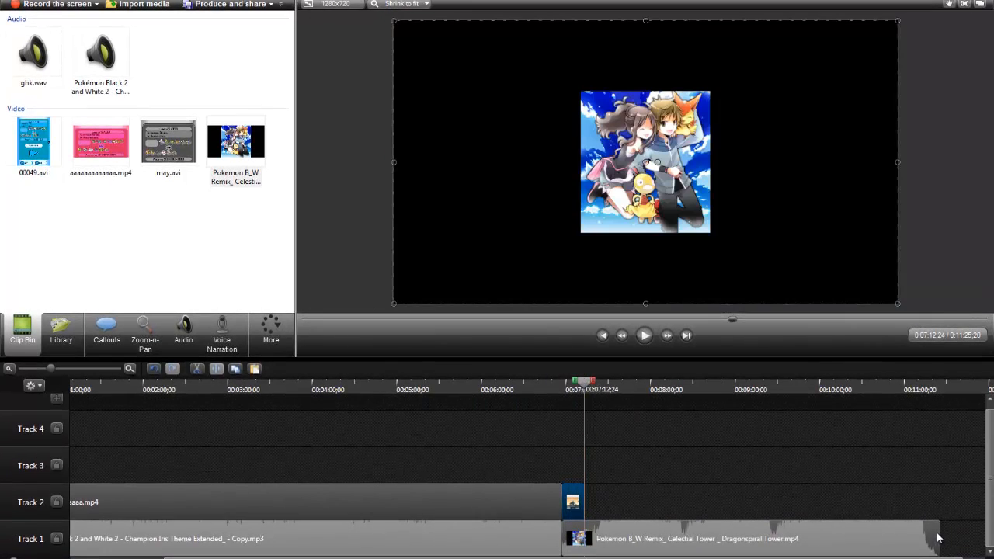
{"action": "left_click_drag", "start_coordinate": [937, 538], "coordinate": [574, 545]}
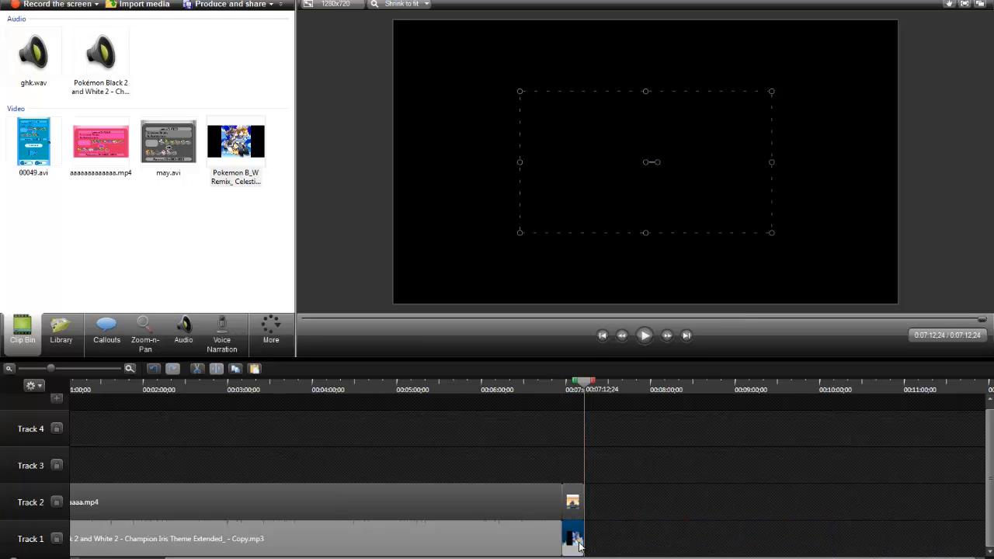
Move both narration clips on Track 3 to the start of the battle section and play the timeline from there
{"action": "left_click", "coordinate": [602, 335]}
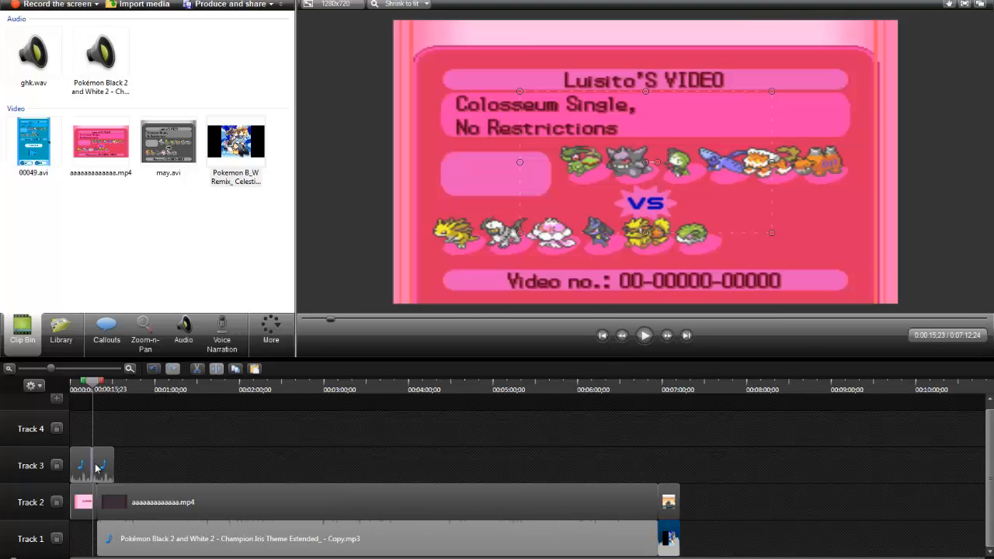
{"action": "right_click", "coordinate": [80, 463]}
{"action": "left_click", "coordinate": [97, 475]}
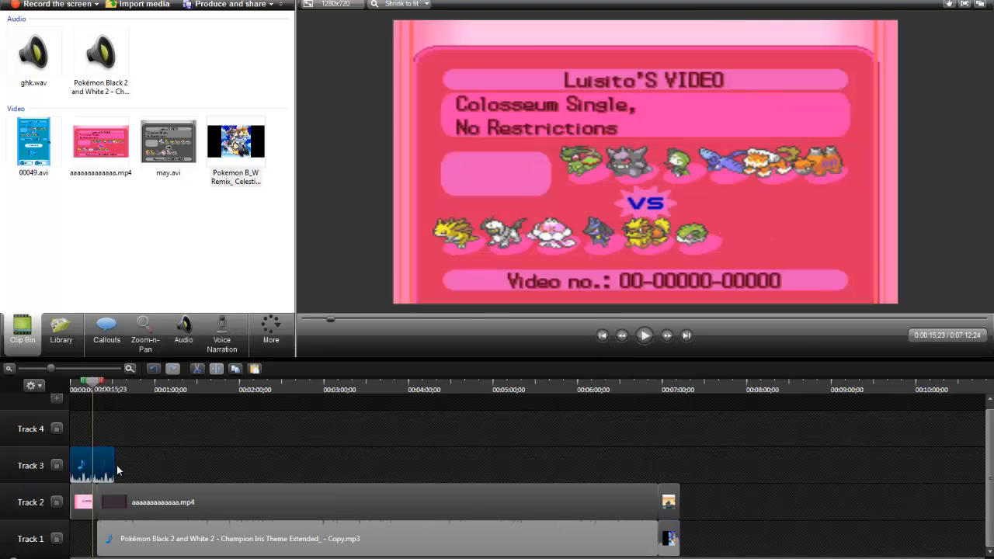
{"action": "left_click_drag", "start_coordinate": [101, 470], "coordinate": [129, 468]}
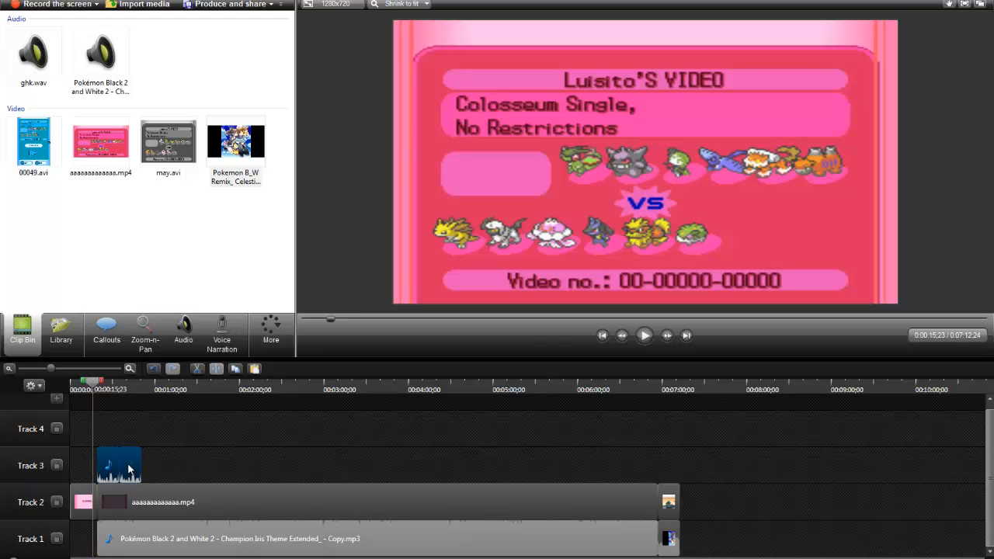
{"action": "left_click", "coordinate": [650, 341]}
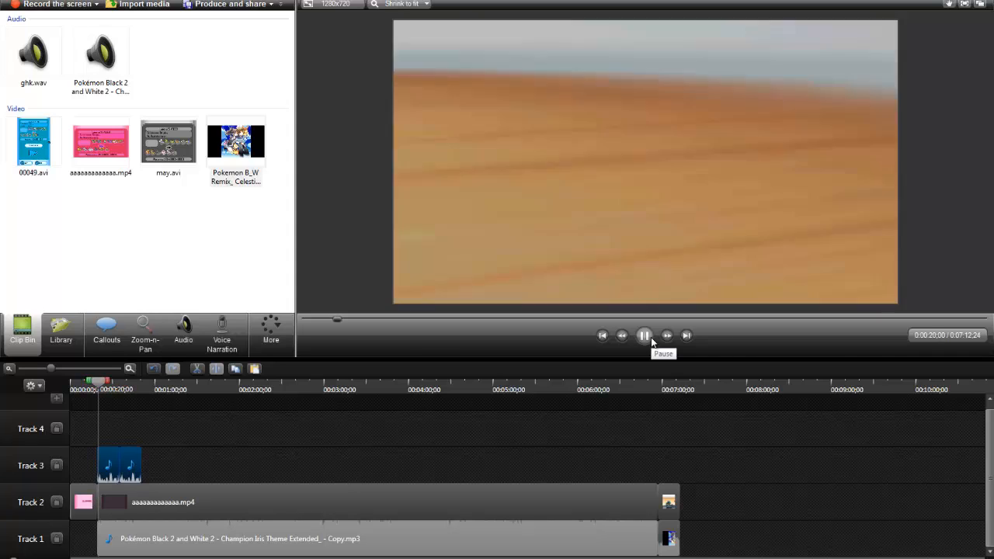
Pause the playback and lower the volume of the Champion Iris theme on Track 1 in repeated steps until it is faint, checking it by playing
{"action": "left_click", "coordinate": [644, 336]}
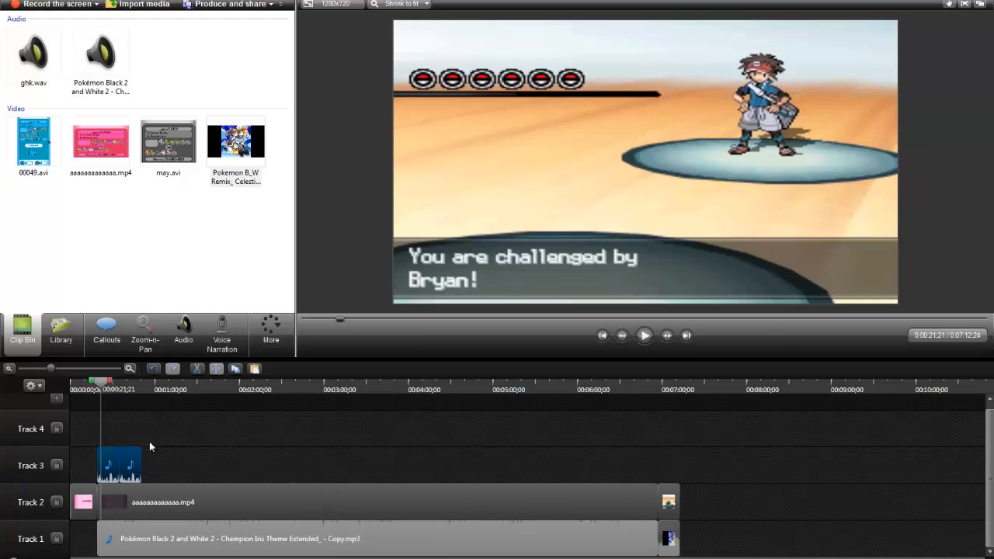
{"action": "left_click", "coordinate": [154, 548]}
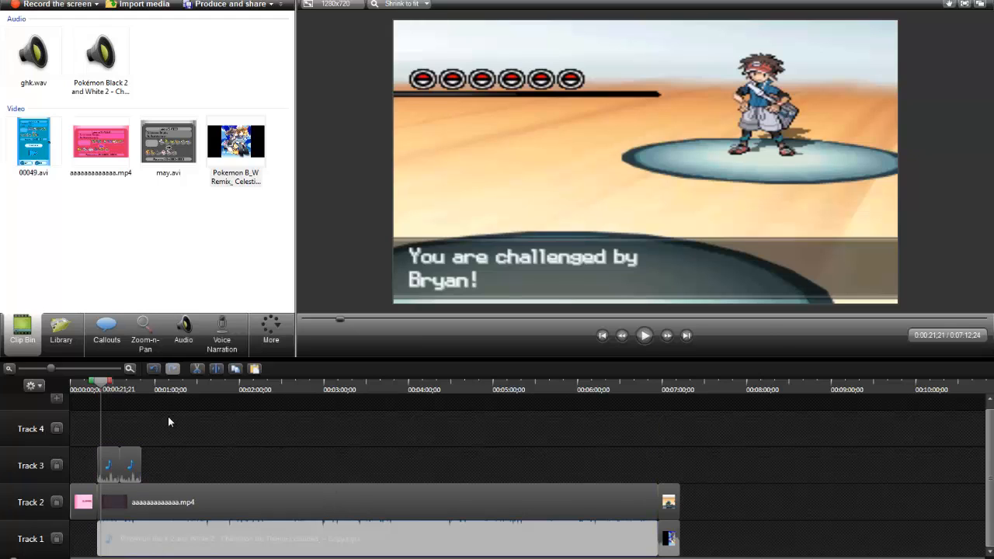
{"action": "left_click", "coordinate": [185, 326]}
{"action": "left_click", "coordinate": [55, 142]}
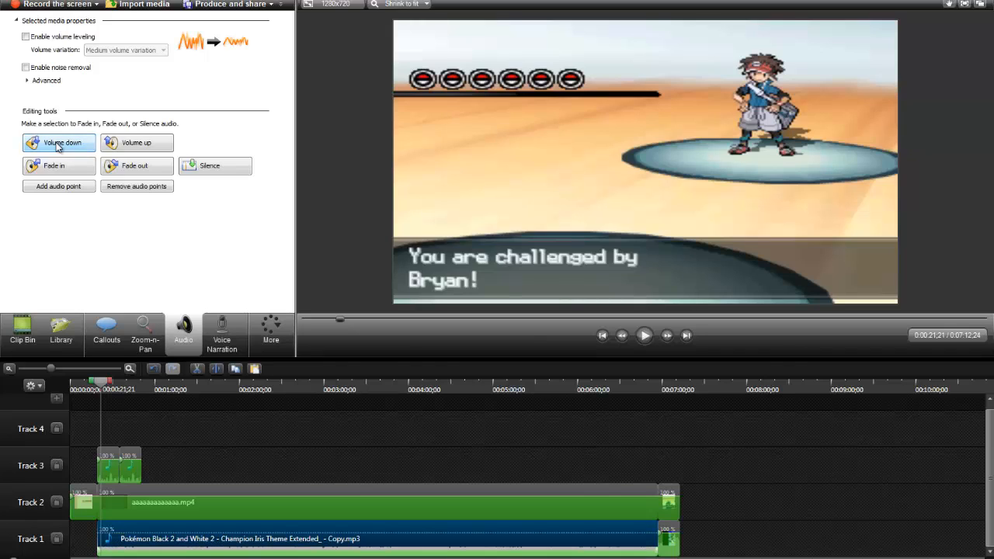
{"action": "left_click", "coordinate": [57, 146]}
{"action": "left_click", "coordinate": [57, 146]}
{"action": "left_click", "coordinate": [57, 146]}
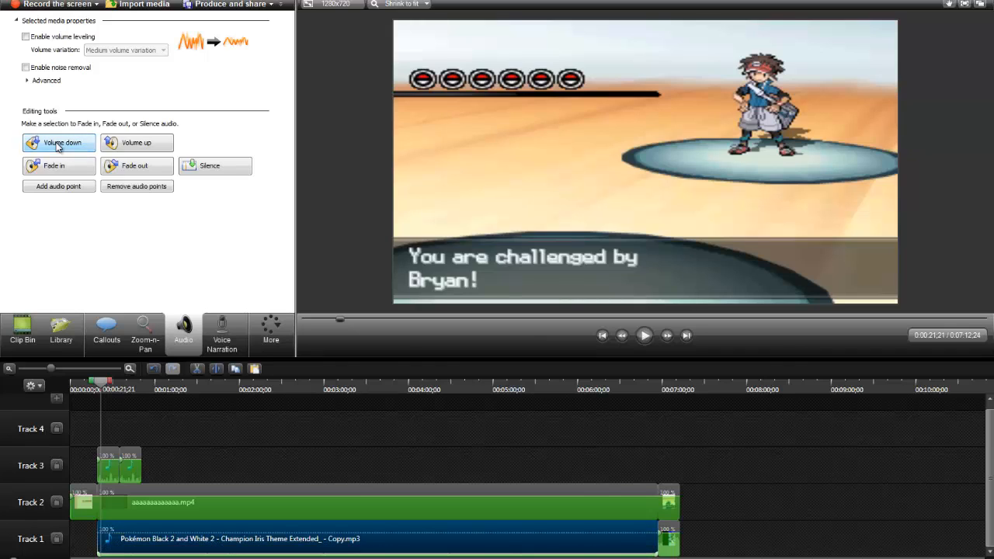
{"action": "left_click", "coordinate": [57, 146]}
{"action": "left_click", "coordinate": [57, 146]}
{"action": "left_click", "coordinate": [56, 146]}
{"action": "left_click", "coordinate": [57, 145]}
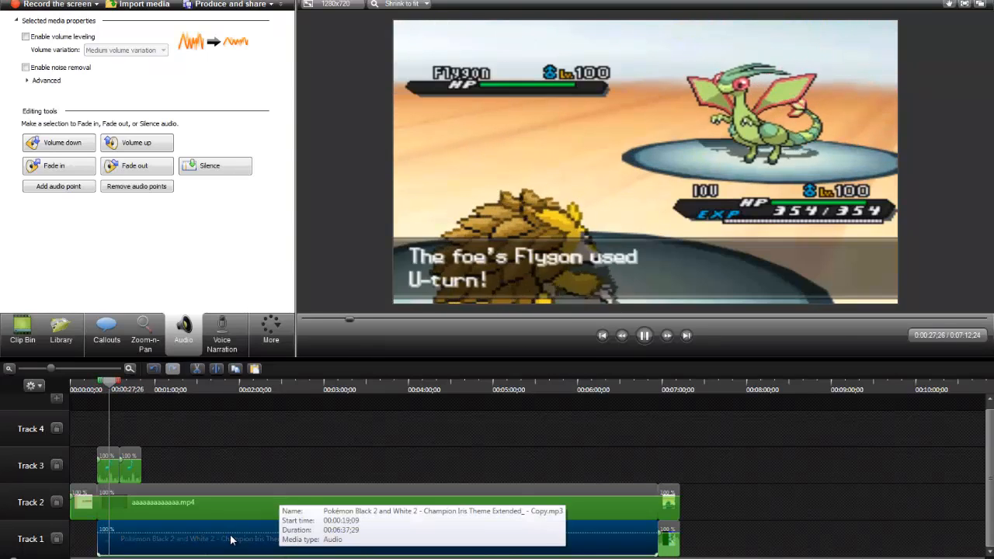
{"action": "left_click", "coordinate": [66, 147]}
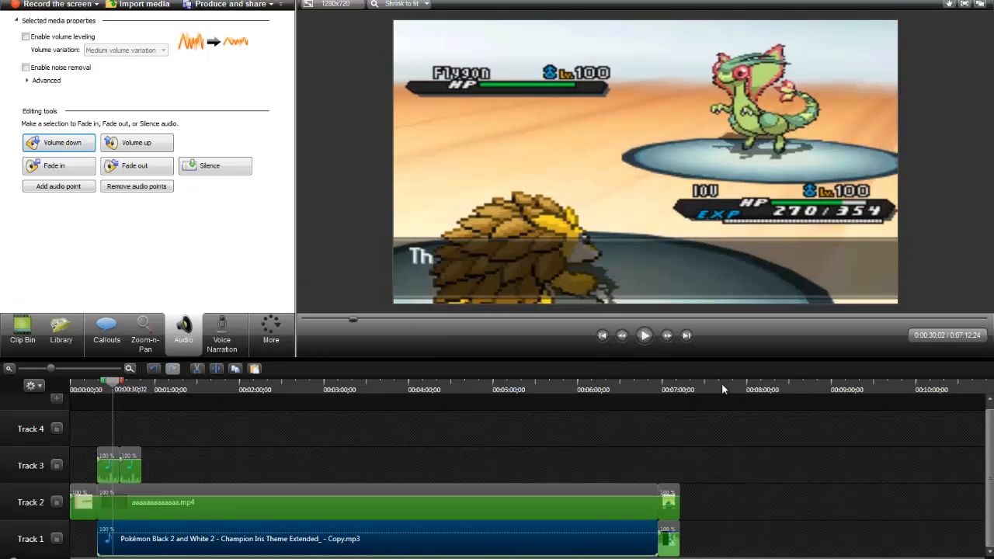
{"action": "left_click", "coordinate": [644, 336]}
Lower the volume of the Pokemon B_W Remix clip at the end of Track 1 by several steps
{"action": "left_click", "coordinate": [89, 430]}
{"action": "left_click", "coordinate": [132, 458]}
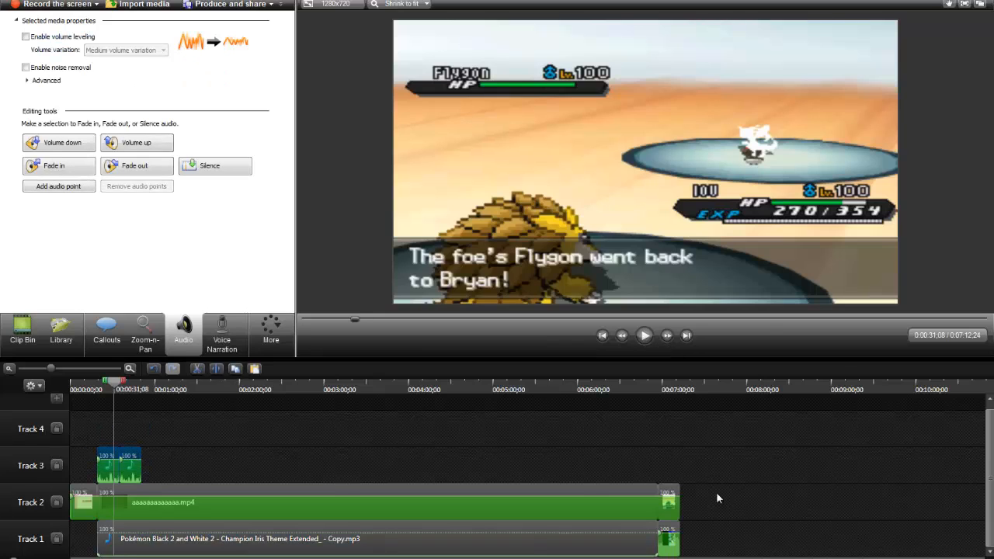
{"action": "left_click", "coordinate": [669, 542]}
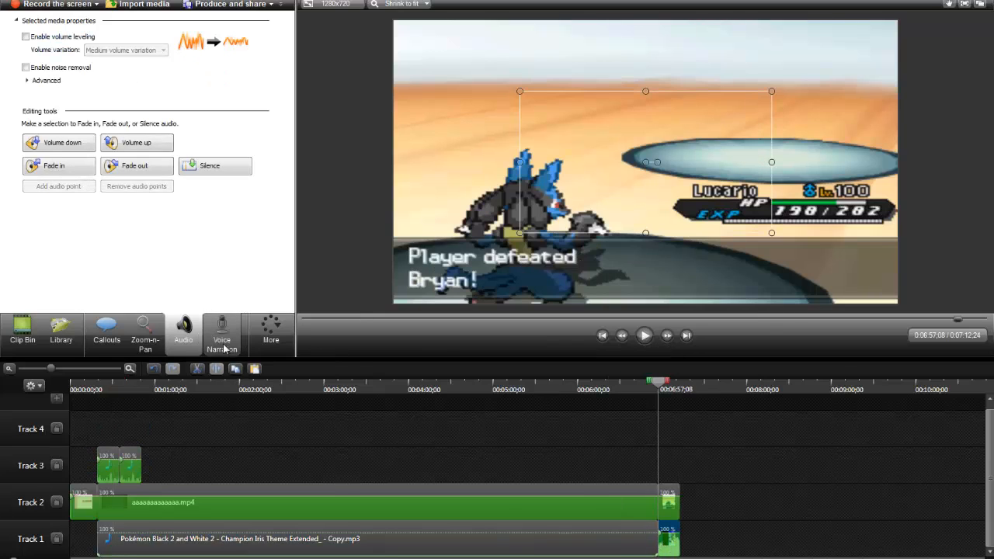
{"action": "left_click", "coordinate": [78, 154]}
{"action": "left_click", "coordinate": [78, 154]}
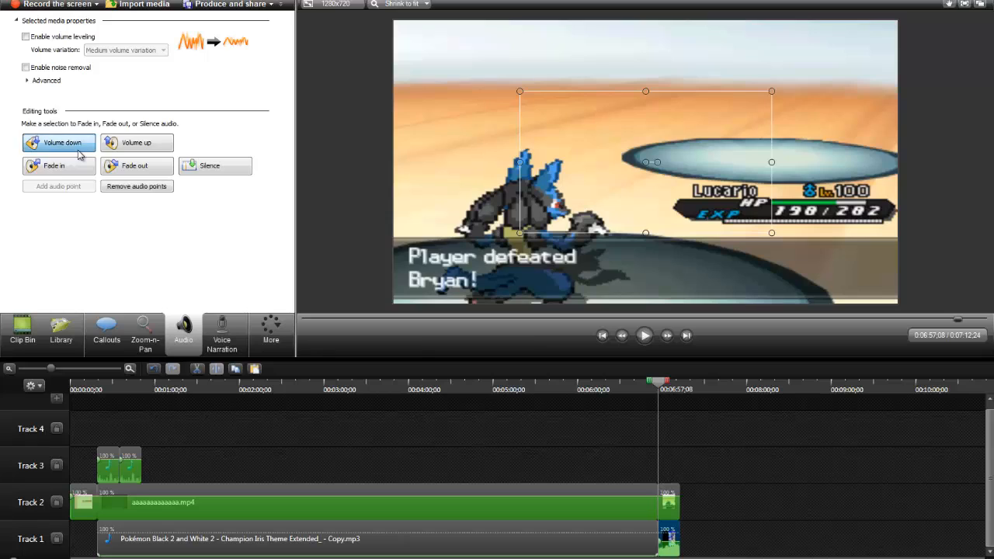
{"action": "left_click", "coordinate": [78, 155]}
{"action": "left_click", "coordinate": [79, 155]}
{"action": "left_click", "coordinate": [78, 155]}
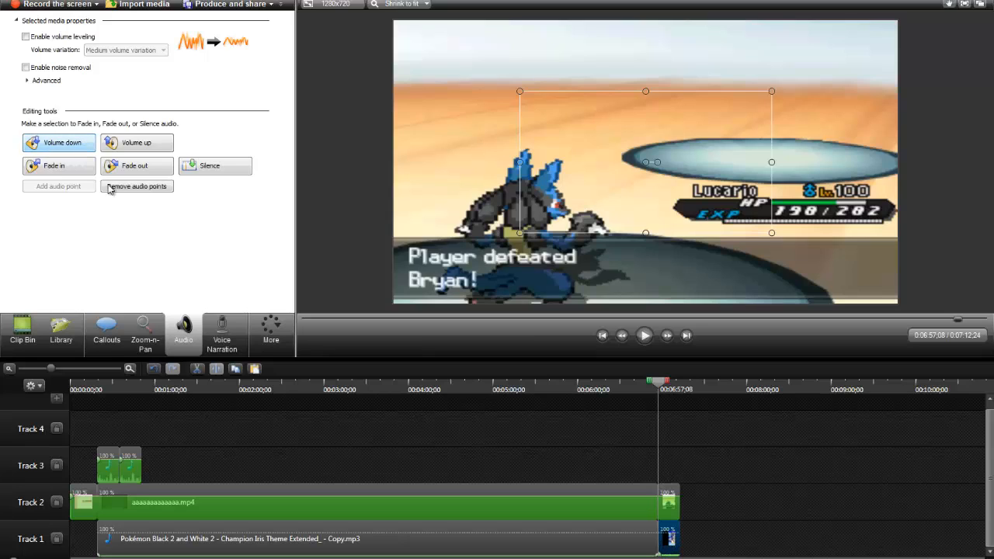
Select all clips on the timeline and start producing the video with the MP4 only (up to 720p) preset
{"action": "left_click_drag", "start_coordinate": [701, 436], "coordinate": [124, 552]}
{"action": "left_click_drag", "start_coordinate": [691, 421], "coordinate": [70, 553]}
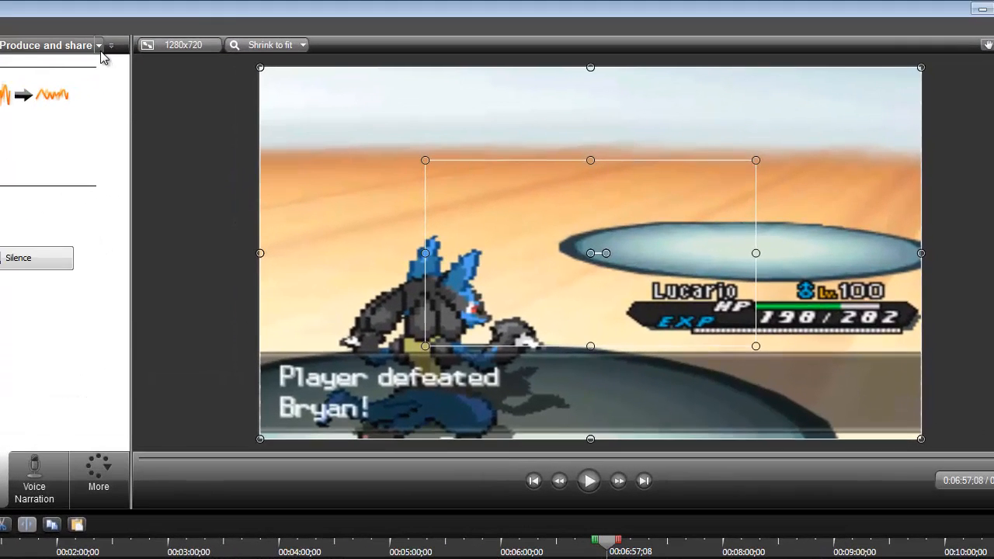
{"action": "left_click", "coordinate": [99, 46]}
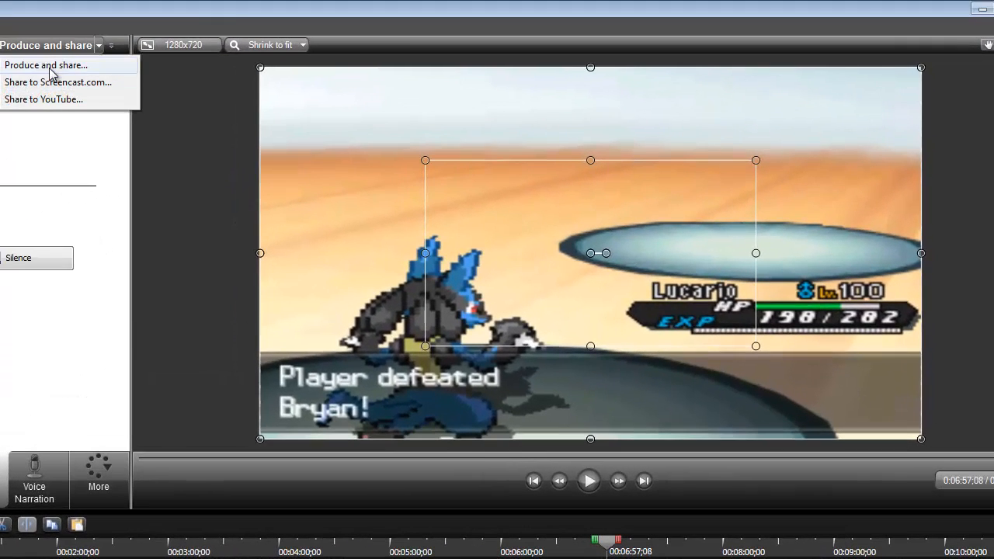
{"action": "left_click", "coordinate": [66, 66]}
{"action": "left_click", "coordinate": [424, 260]}
{"action": "left_click", "coordinate": [431, 344]}
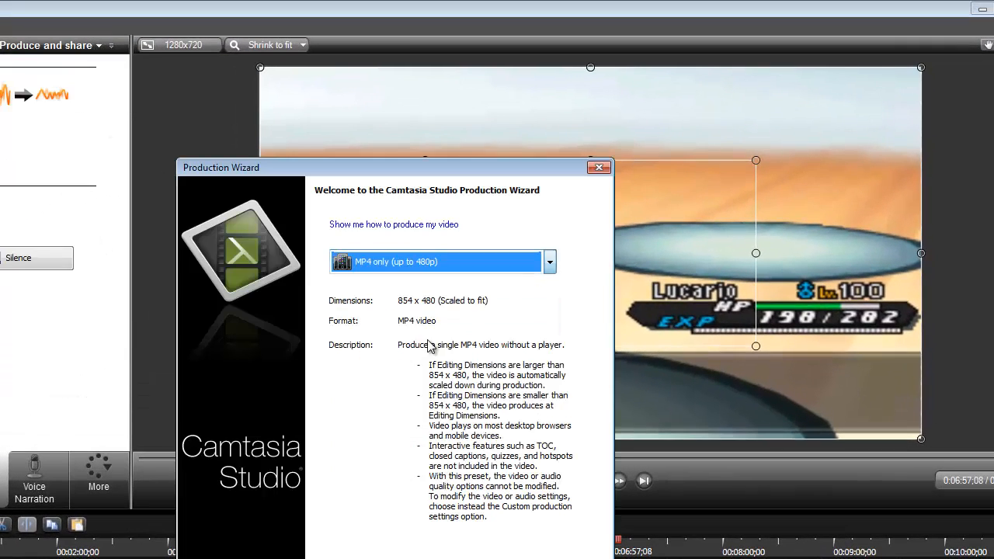
{"action": "left_click", "coordinate": [399, 261]}
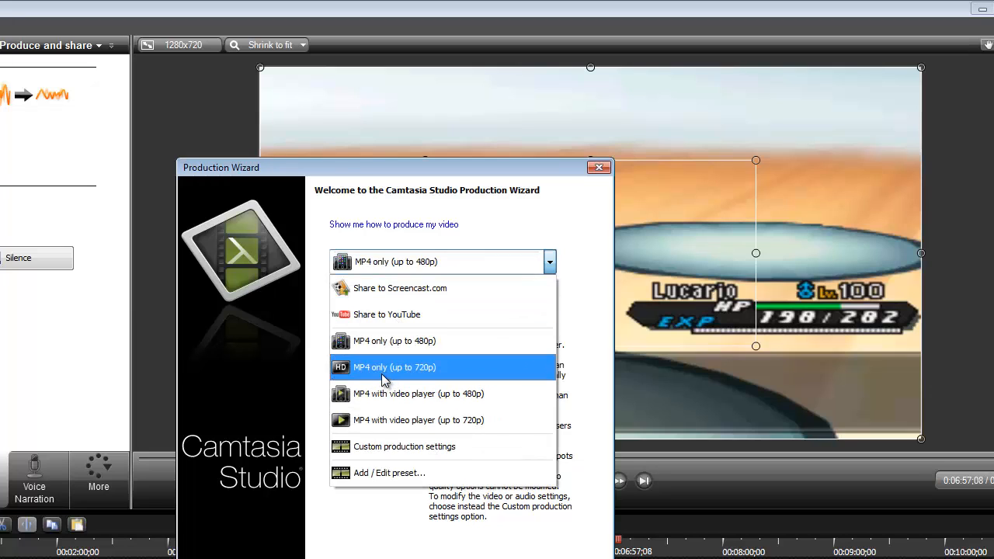
{"action": "left_click", "coordinate": [384, 372]}
{"action": "key", "text": "Return"}
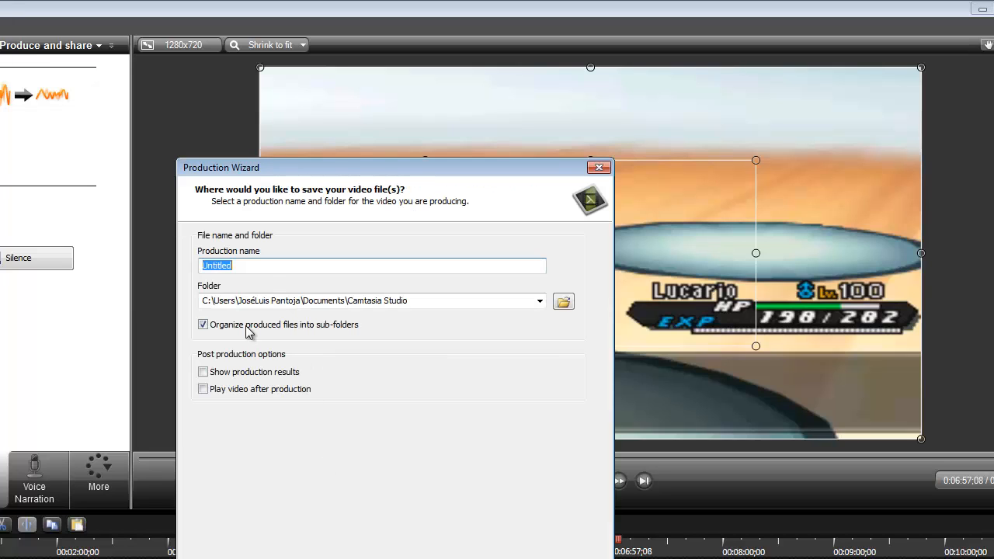
Name the production "vs lskdjflsjdf finish" without organizing files into sub-folders, and start rendering it to the Camtasia Studio folder
{"action": "left_click", "coordinate": [203, 325]}
{"action": "type", "text": "v"}
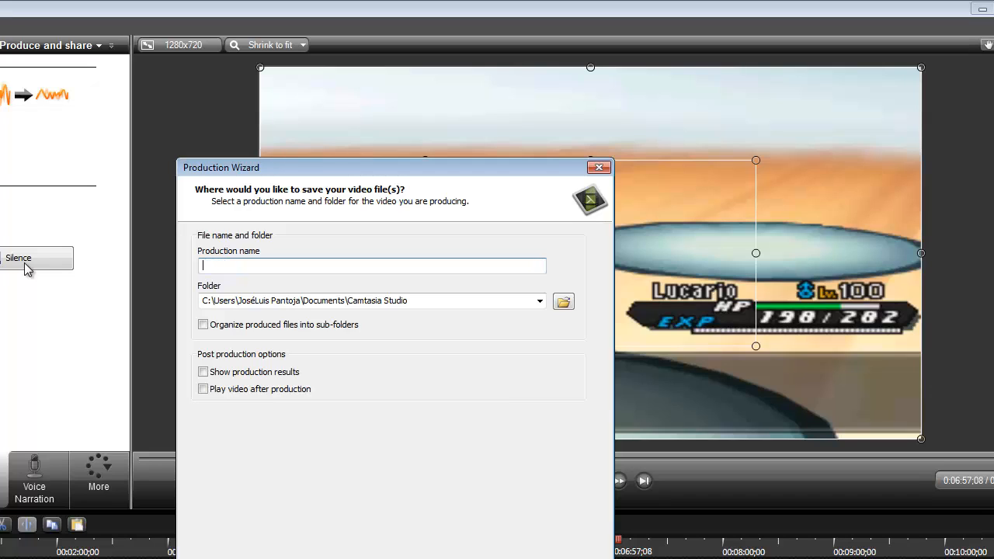
{"action": "type", "text": "vs lskdjflsjdf finish"}
{"action": "left_click", "coordinate": [564, 303]}
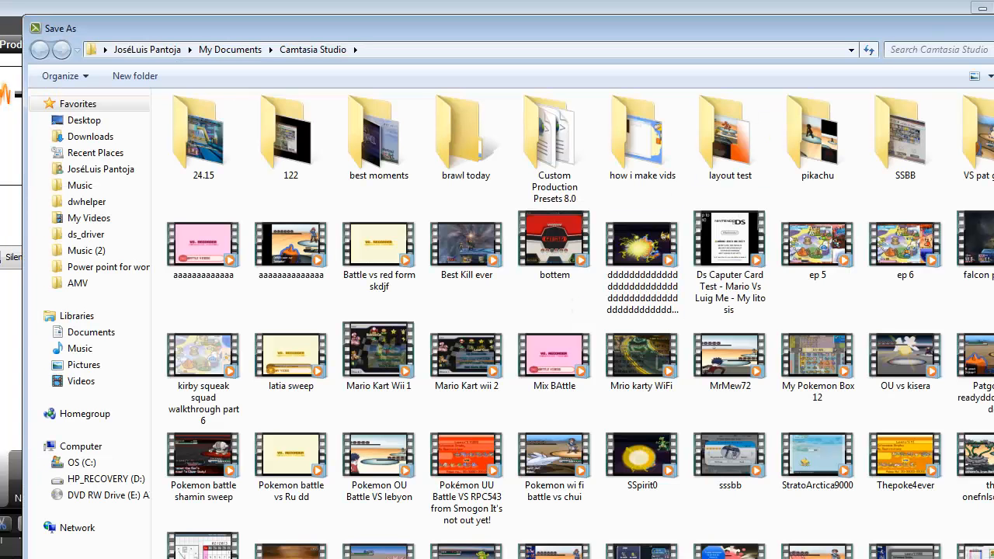
{"action": "key", "text": "Return"}
{"action": "left_click", "coordinate": [524, 510]}
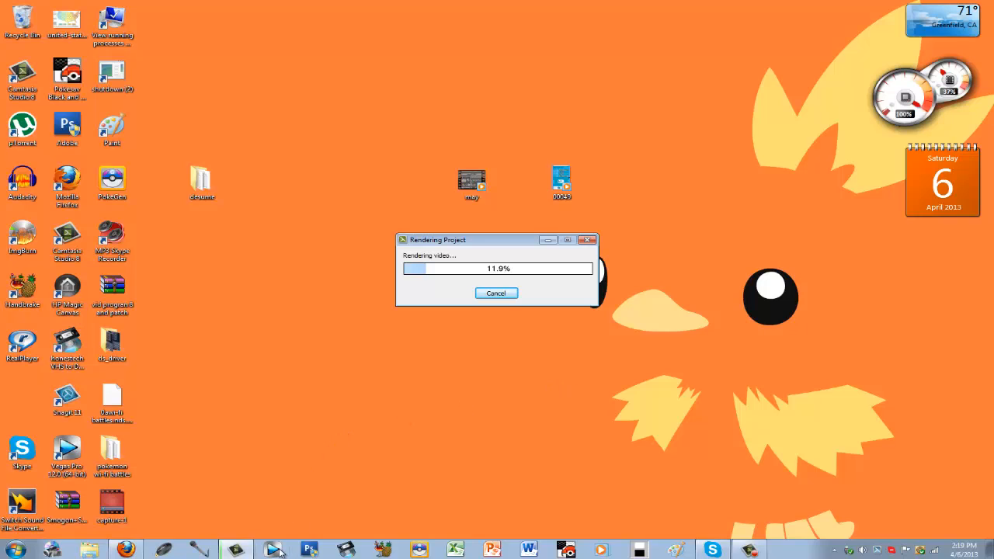
Cancel the rendering of the project in progress
{"action": "mouse_move", "coordinate": [276, 551]}
{"action": "left_click", "coordinate": [494, 292]}
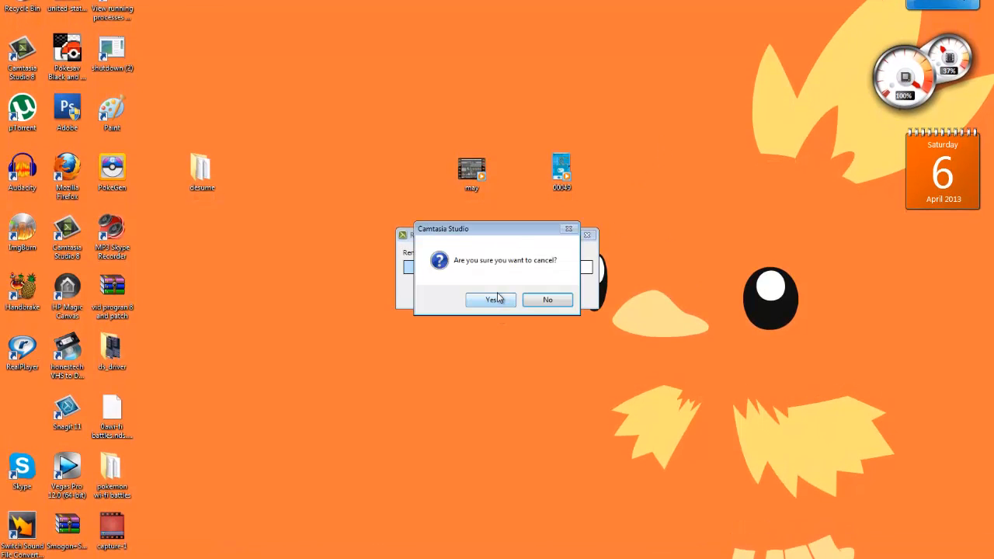
{"action": "left_click", "coordinate": [495, 299]}
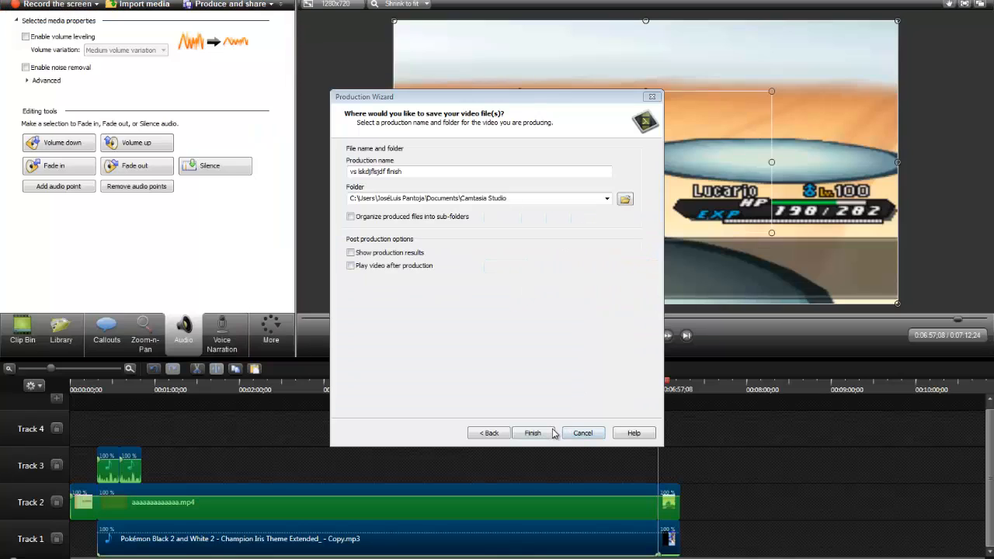
Leave the Production Wizard without producing and close the editor to return to the desktop
{"action": "left_click", "coordinate": [583, 434]}
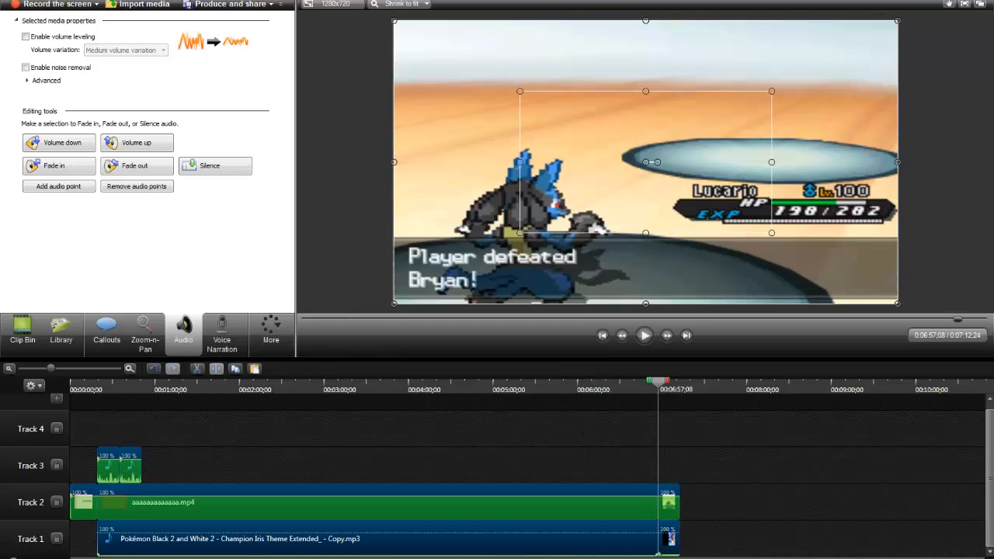
{"action": "key", "text": "alt+F4"}
{"action": "left_click", "coordinate": [509, 298]}
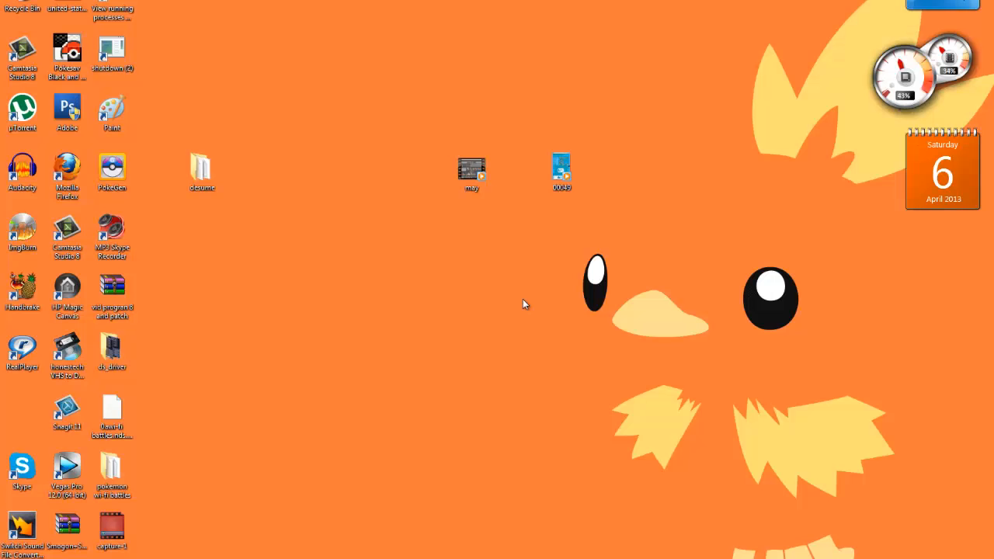
{"action": "left_click_drag", "start_coordinate": [366, 67], "coordinate": [667, 278]}
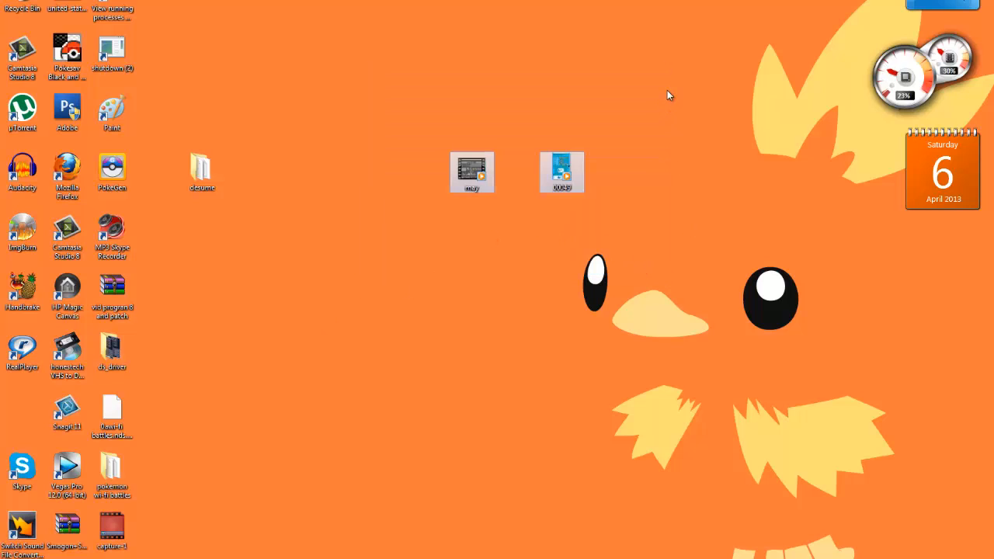
{"action": "left_click_drag", "start_coordinate": [667, 90], "coordinate": [372, 278]}
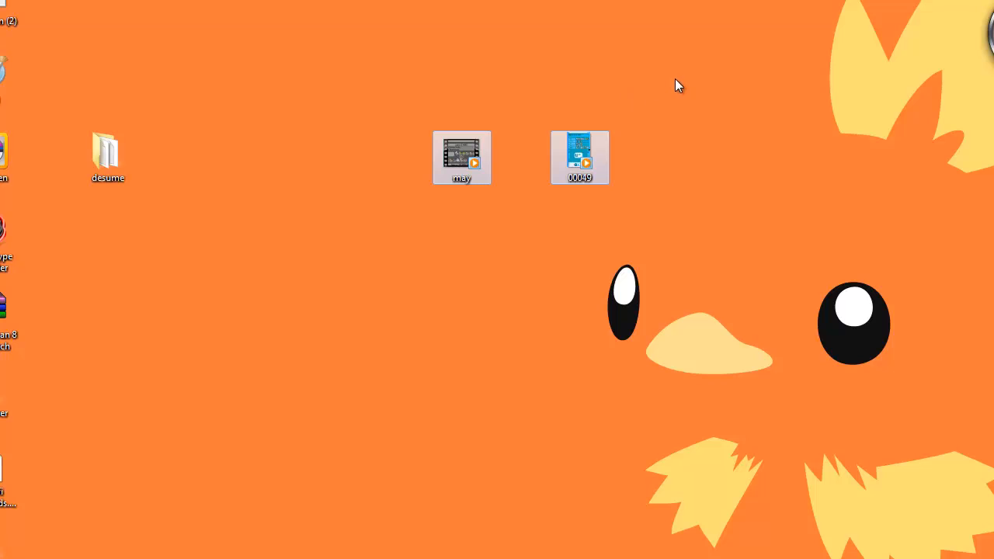
{"action": "left_click_drag", "start_coordinate": [675, 79], "coordinate": [322, 280]}
{"action": "left_click_drag", "start_coordinate": [736, 54], "coordinate": [299, 310]}
{"action": "left_click", "coordinate": [299, 311]}
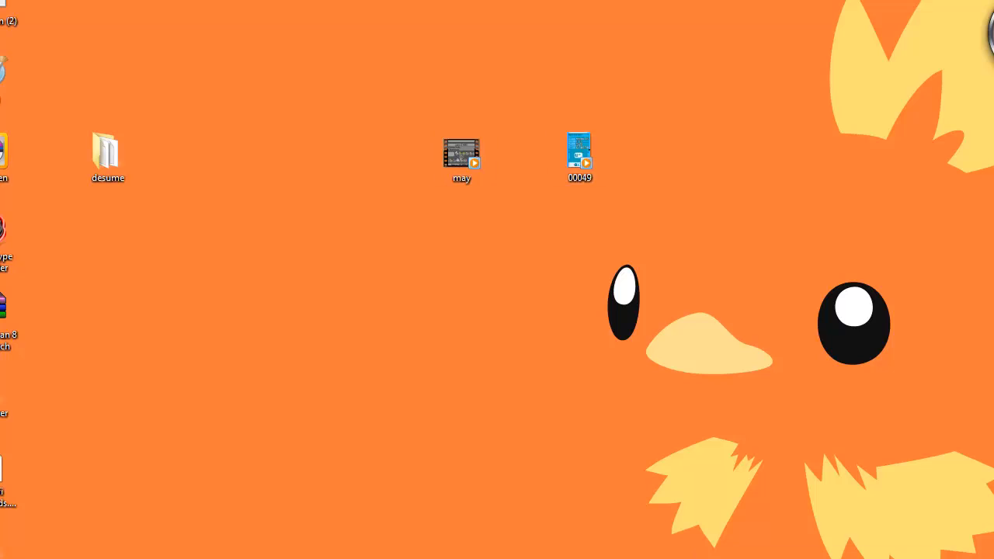